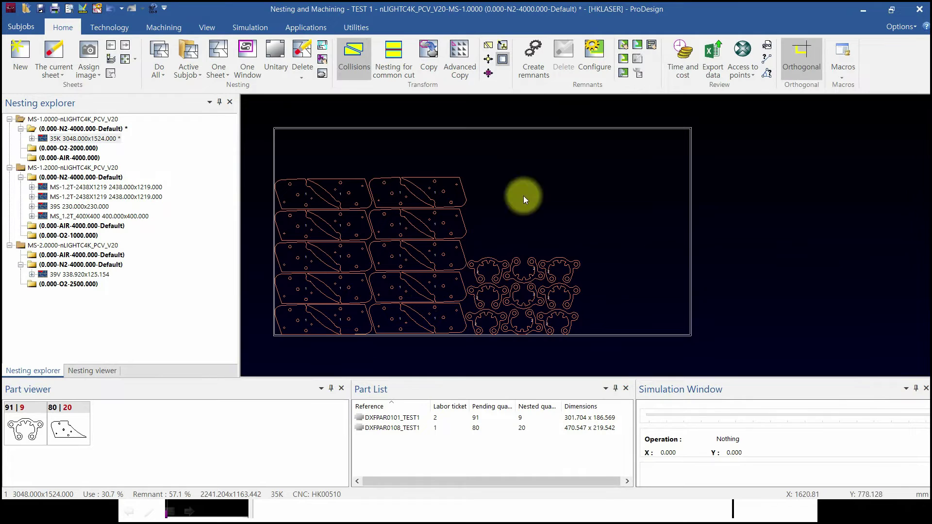
pyautogui.click(892, 9)
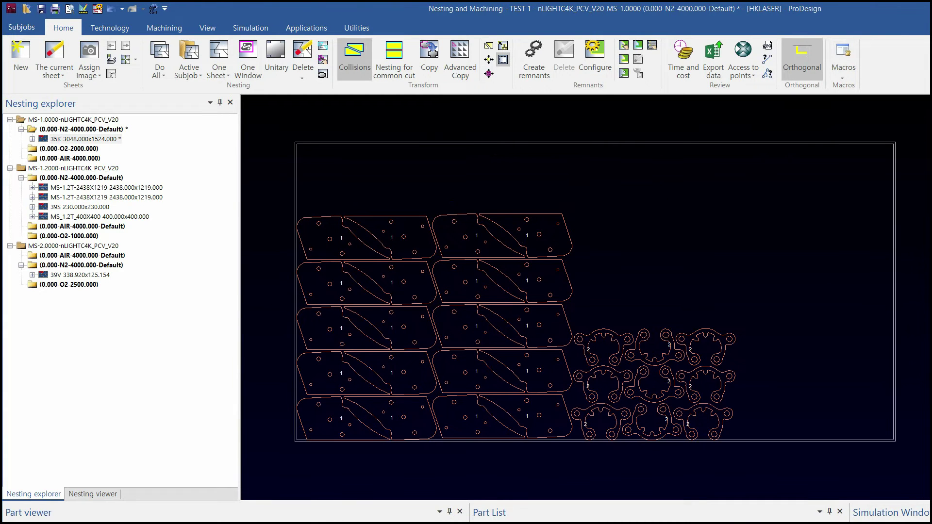
pyautogui.click(892, 8)
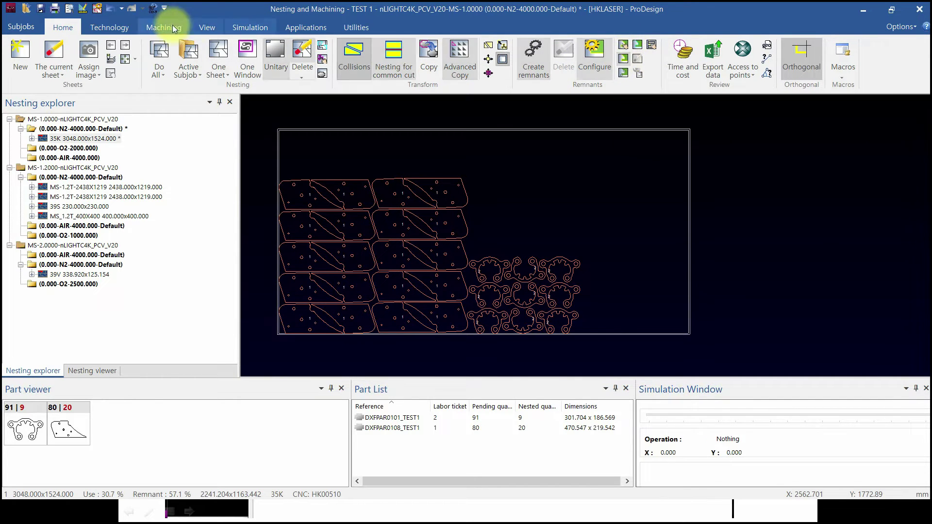
# - Generate automatic machining for all nested parts on sheet 35K
pyautogui.click(153, 28)
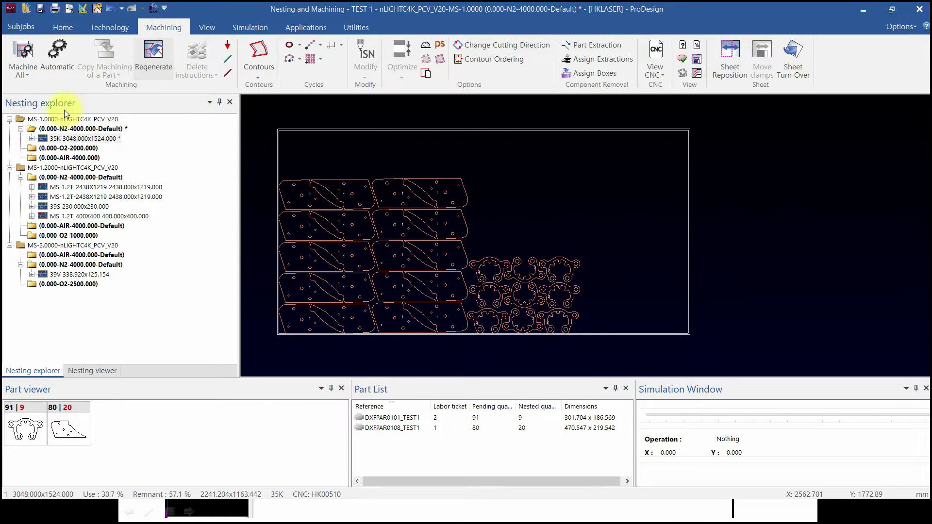
pyautogui.click(56, 57)
pyautogui.click(653, 392)
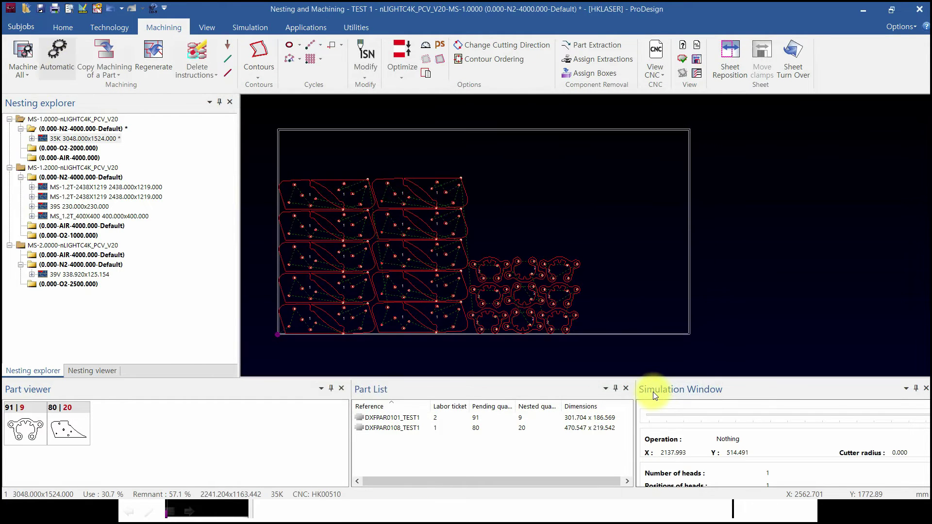
# - Start the automatic edge remnant tool for the machined sheet
pyautogui.click(63, 27)
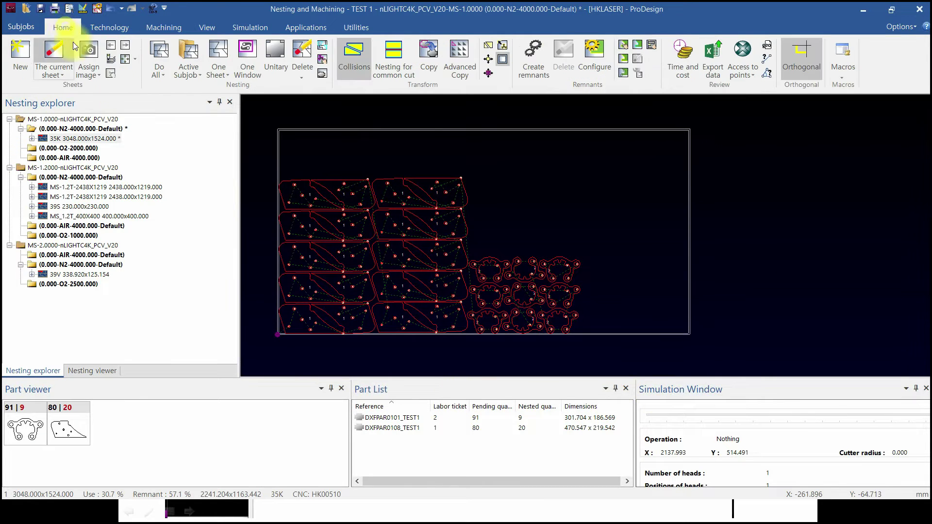
pyautogui.click(624, 59)
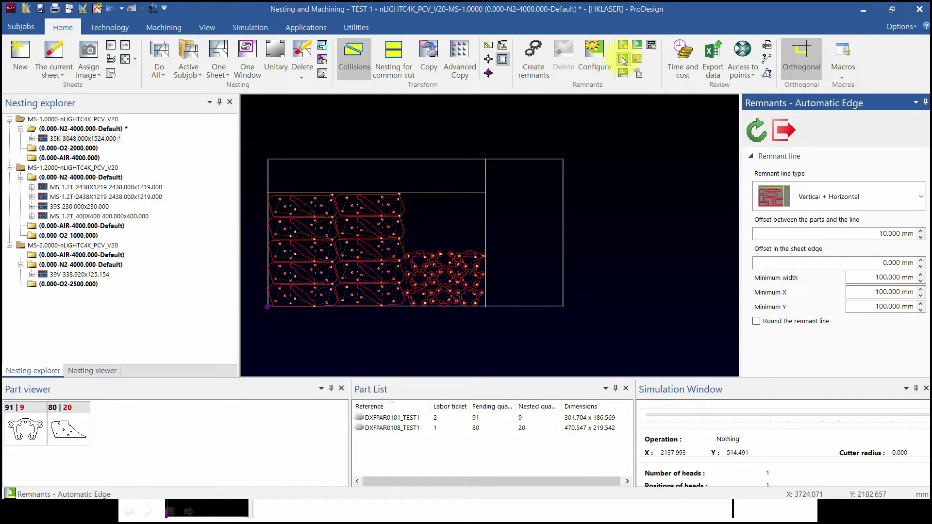
# - Try the Vertical, Horizontal, Vertical + Horizontal and Minimum rectangle remnant line types on the sheet
pyautogui.click(855, 200)
pyautogui.click(819, 226)
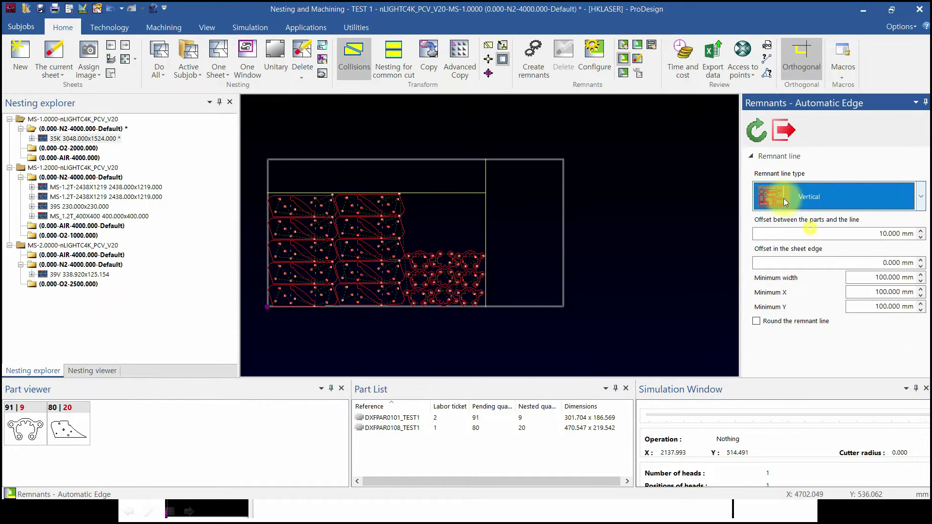
pyautogui.click(829, 200)
pyautogui.click(806, 251)
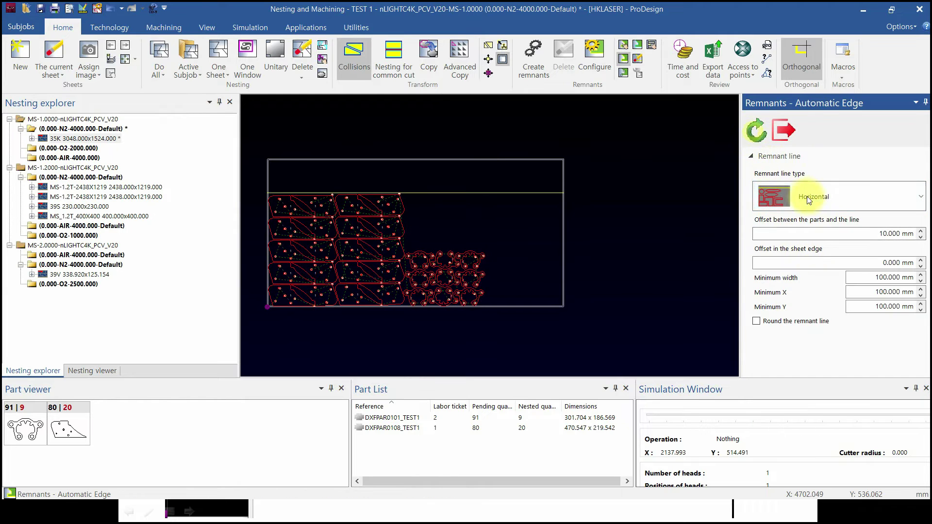
pyautogui.click(827, 206)
pyautogui.click(825, 280)
pyautogui.click(763, 127)
pyautogui.click(816, 192)
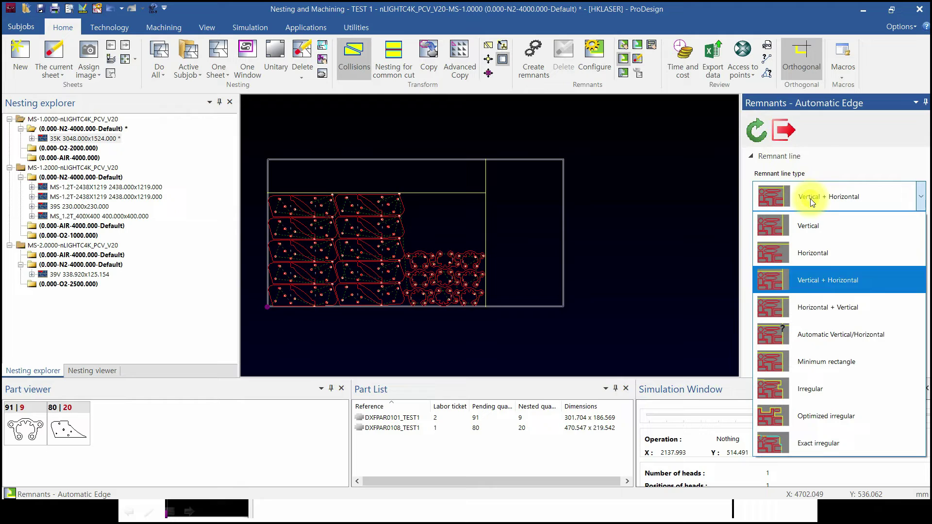
pyautogui.click(831, 369)
pyautogui.click(759, 128)
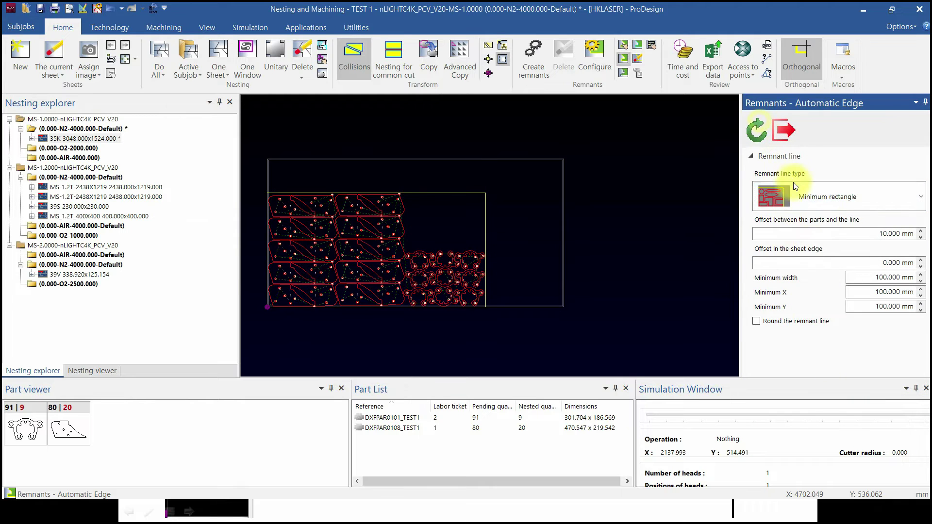
# - Set the remnant line type to Irregular and regenerate the remnant line around the nested parts
pyautogui.click(823, 203)
pyautogui.click(814, 390)
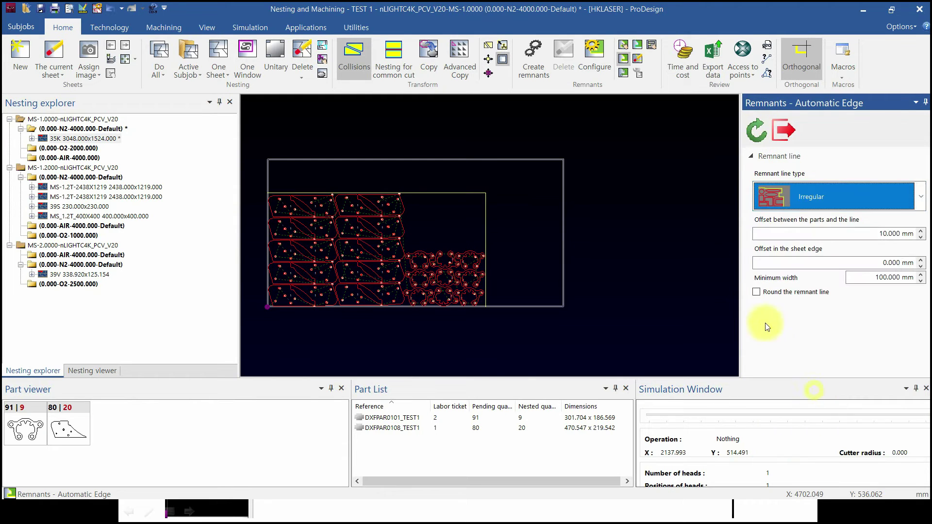
pyautogui.click(756, 130)
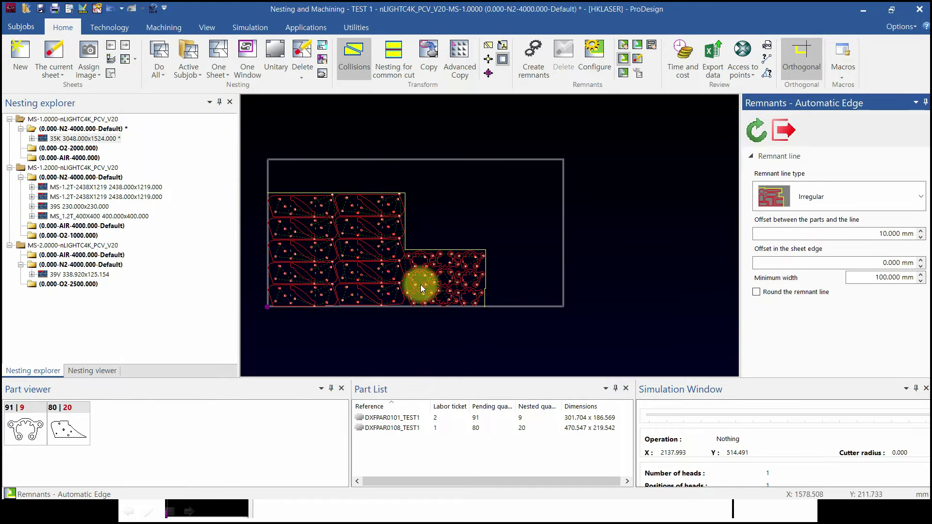
# - Draw a vertical remnant segment, fitted to the sheet, from the outer corner of the lower remnant step past the sheet's upper edge
pyautogui.click(627, 43)
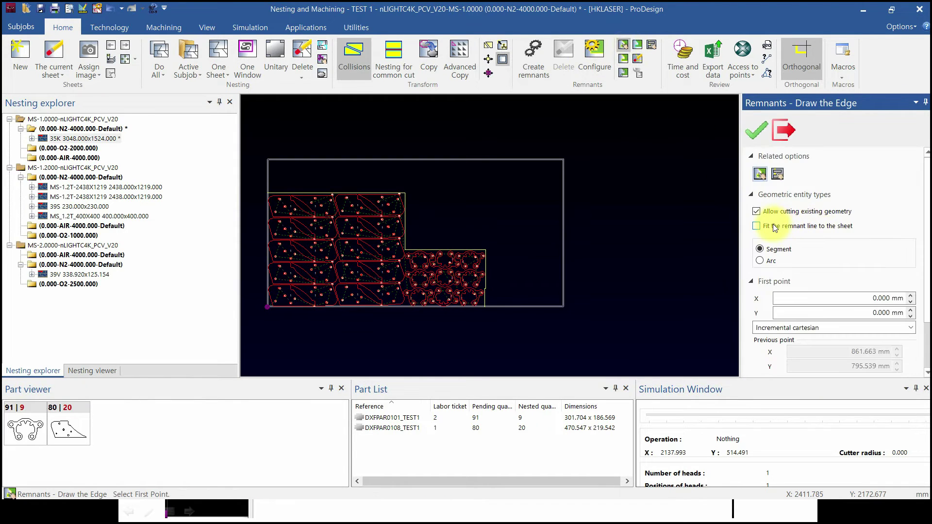
pyautogui.click(756, 226)
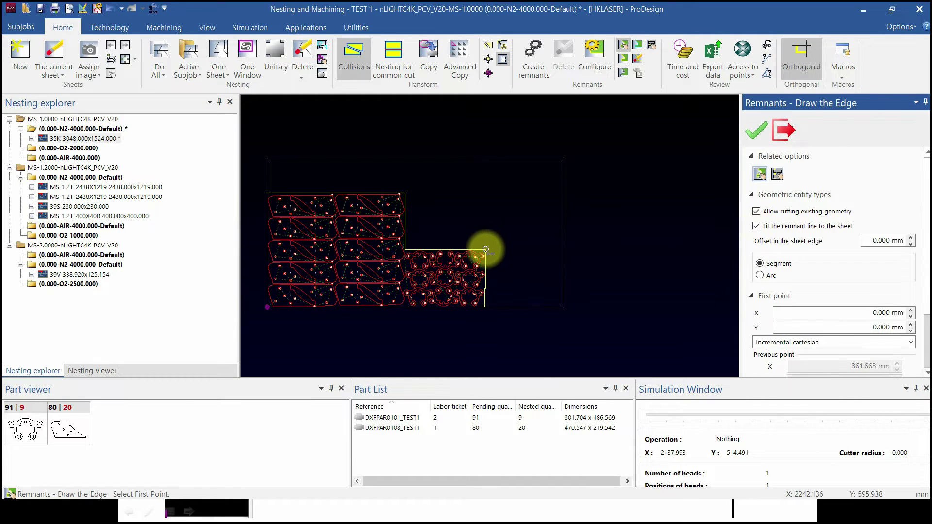
pyautogui.click(485, 250)
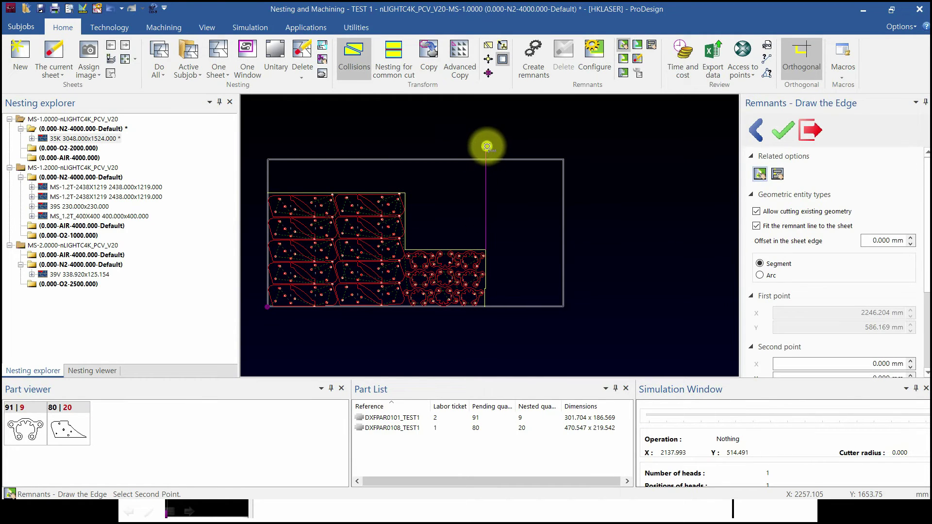
pyautogui.click(487, 146)
pyautogui.press('Escape')
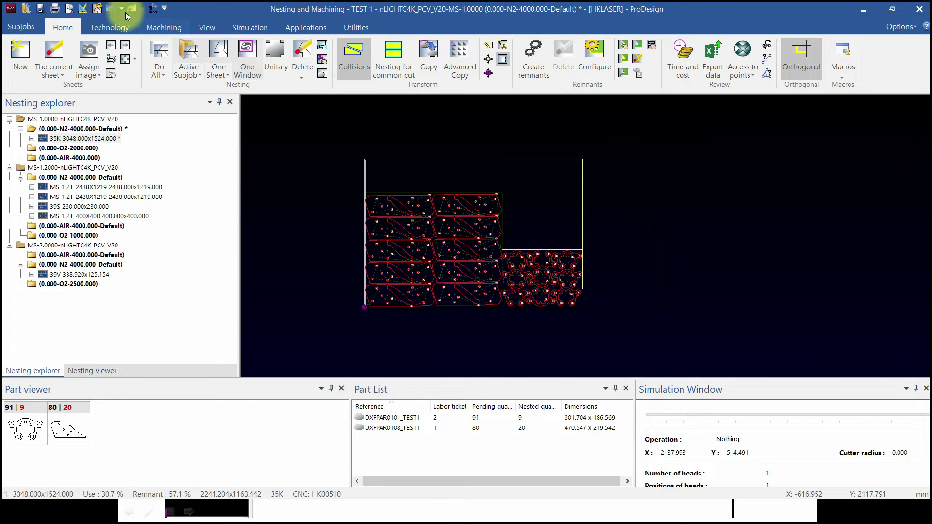
# - Try machining the remnant lines with the automatic Remnant line contour command
pyautogui.click(150, 27)
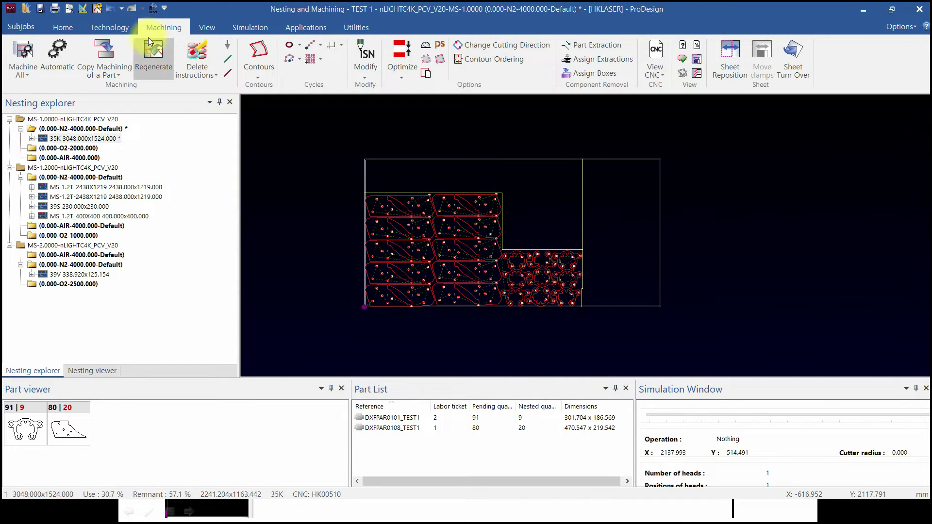
pyautogui.click(253, 53)
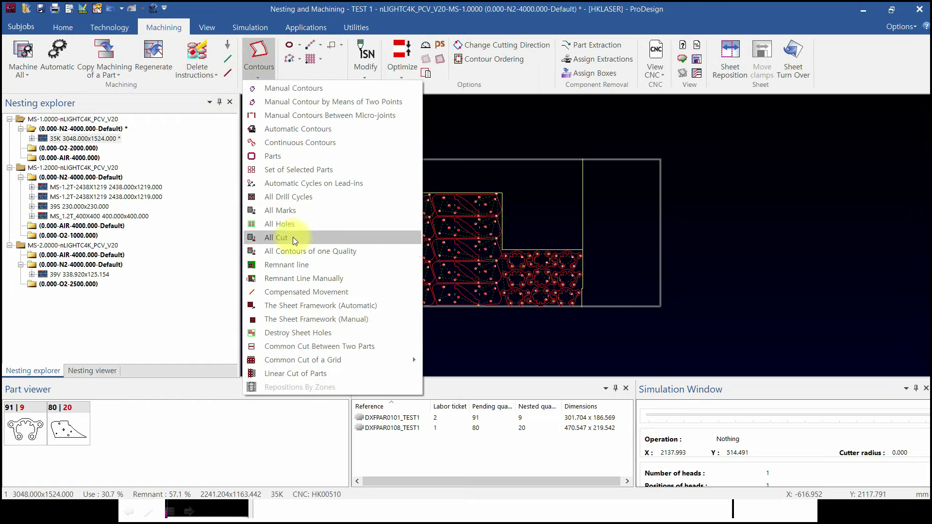
pyautogui.click(299, 265)
pyautogui.click(529, 273)
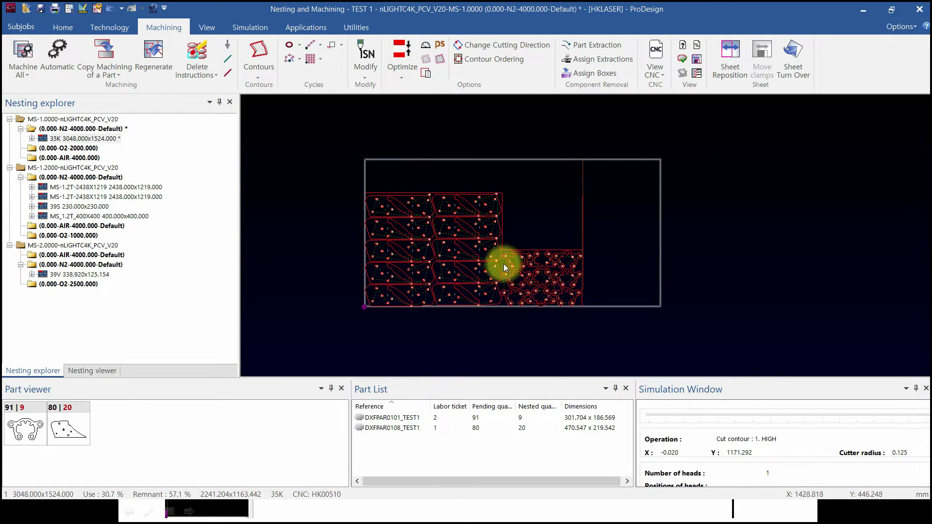
# - Try machining the remnant lines manually, selecting them at the sheet's lower and upper edges, and undo the result
pyautogui.click(263, 53)
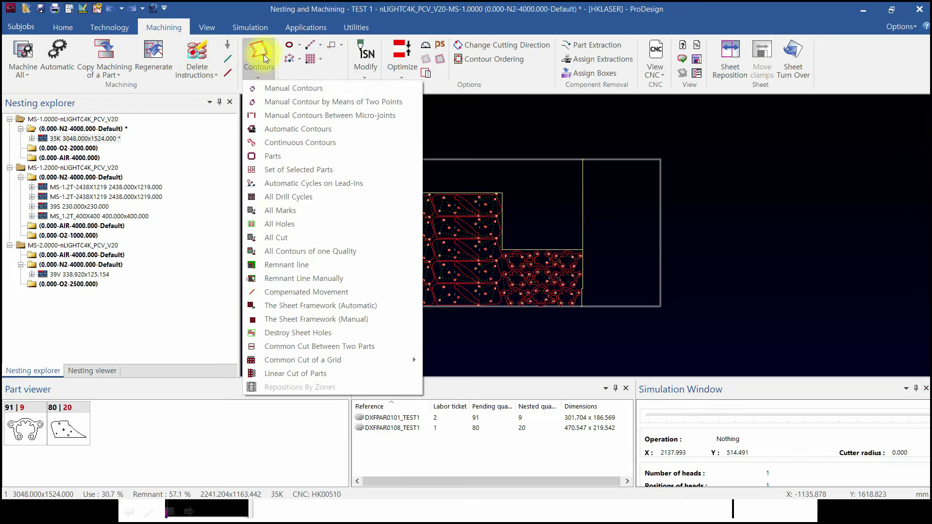
pyautogui.click(308, 280)
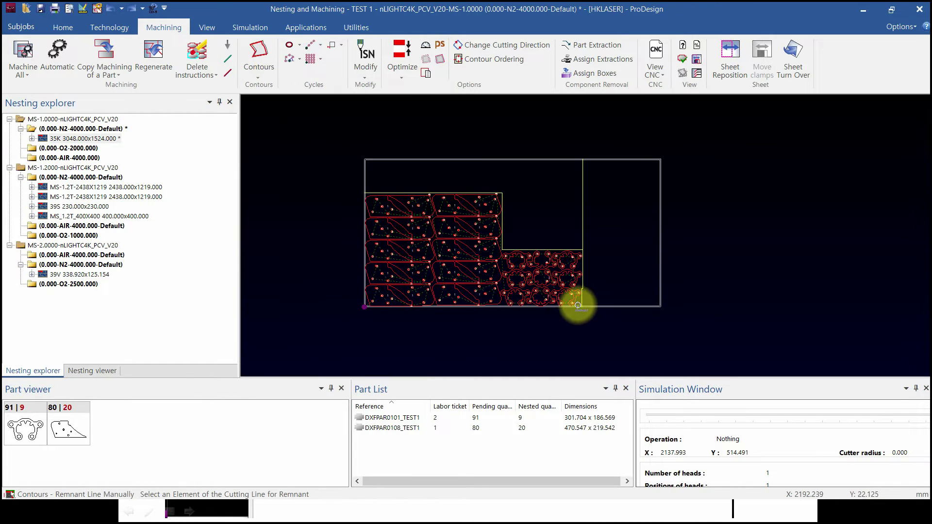
pyautogui.click(582, 304)
pyautogui.click(581, 159)
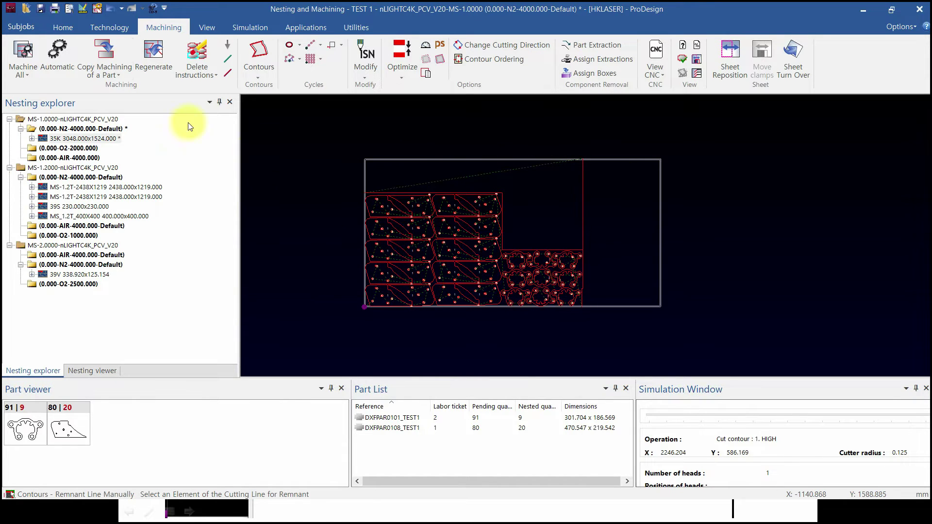
pyautogui.click(110, 8)
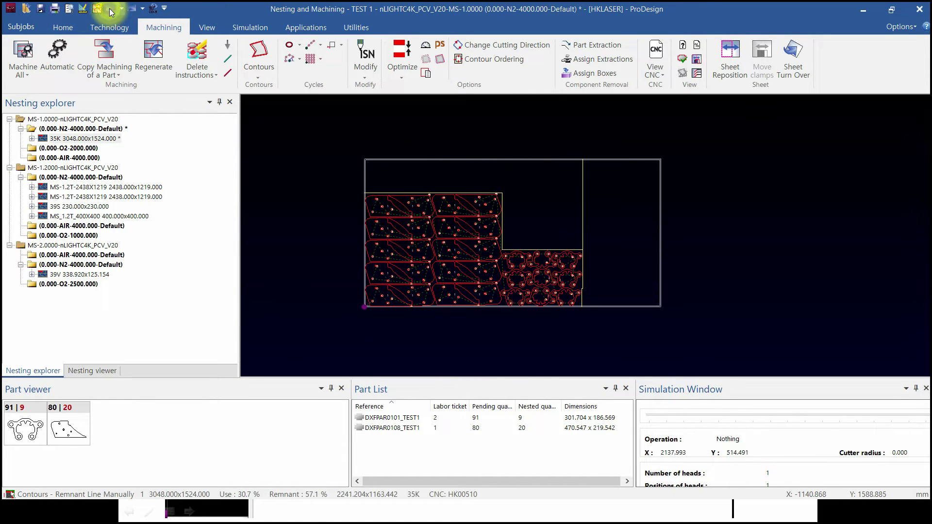
# - Open the text definition of the remnants' automatic mark and add a General : New line field after the remnant reference
pyautogui.click(61, 31)
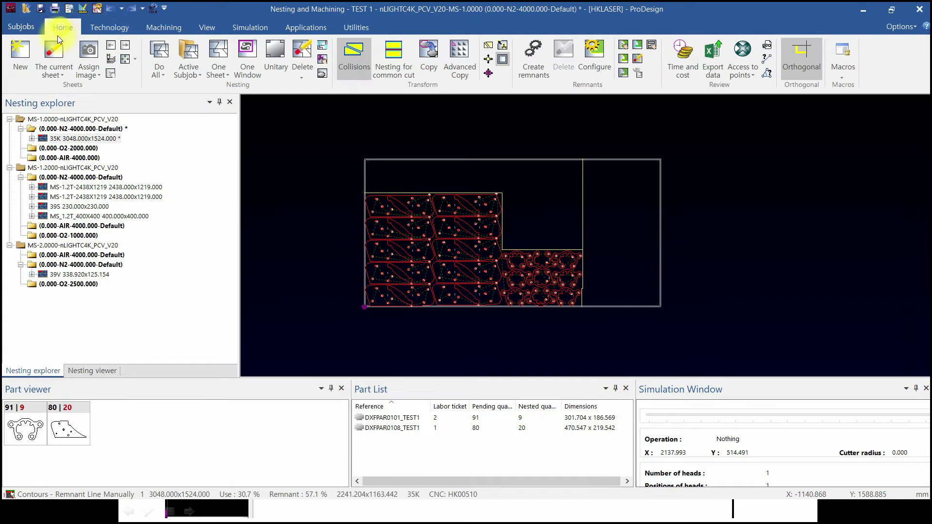
pyautogui.click(604, 63)
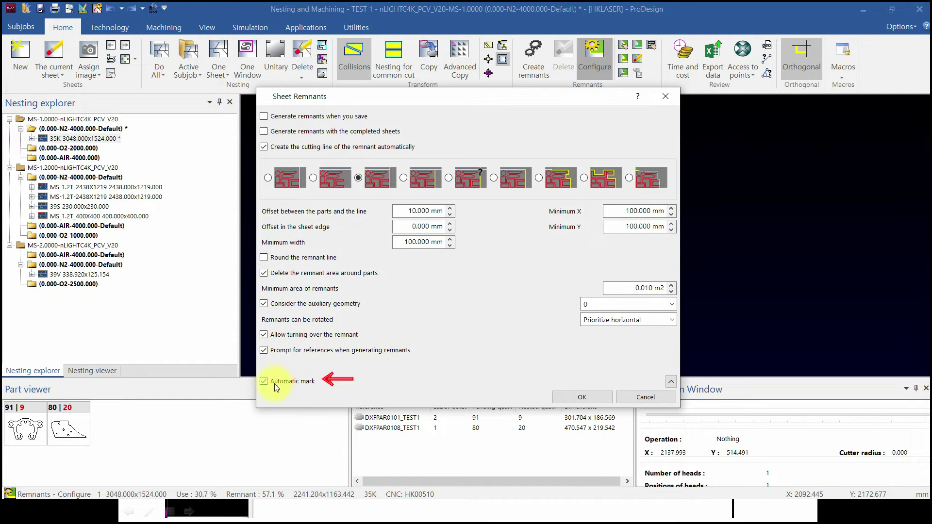
pyautogui.click(670, 382)
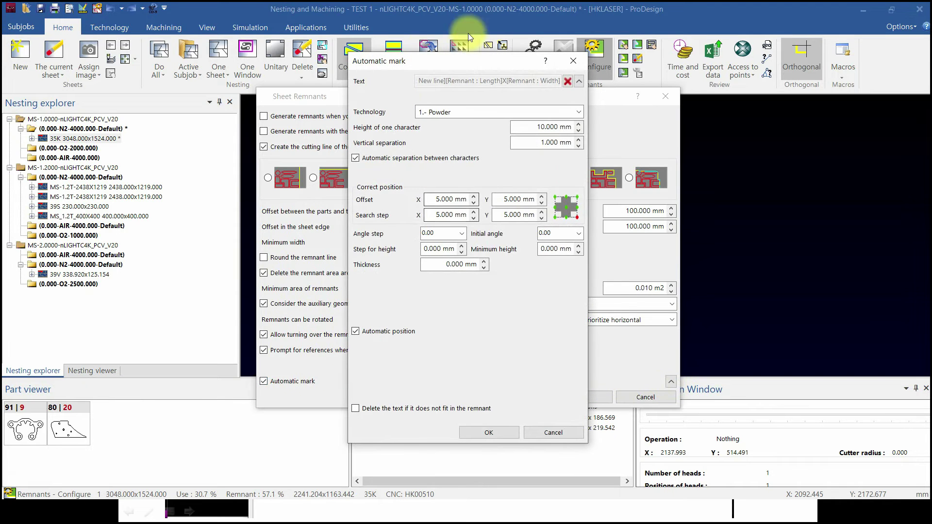
pyautogui.click(578, 81)
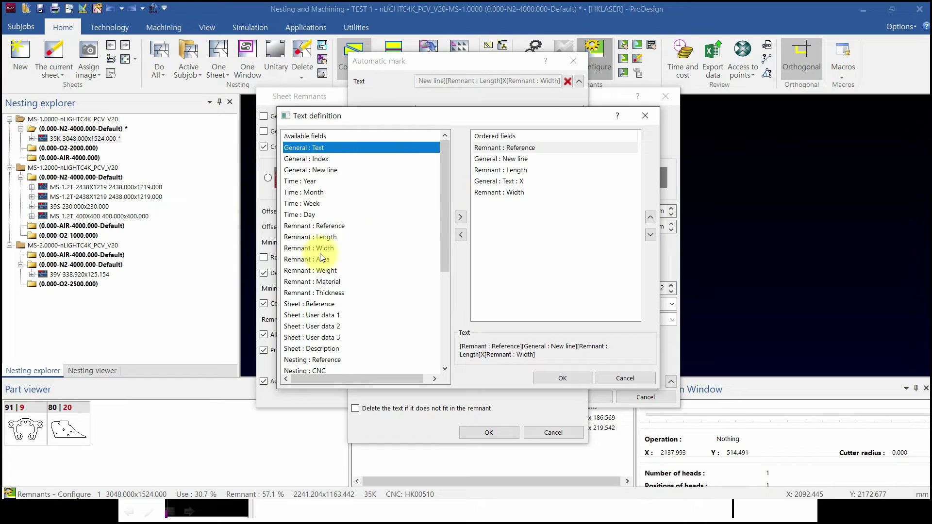
pyautogui.click(321, 169)
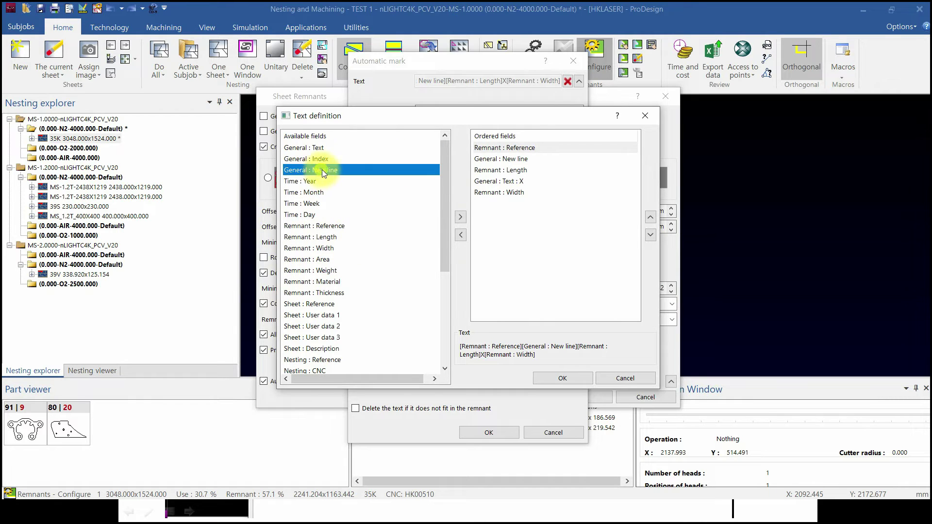
pyautogui.click(460, 218)
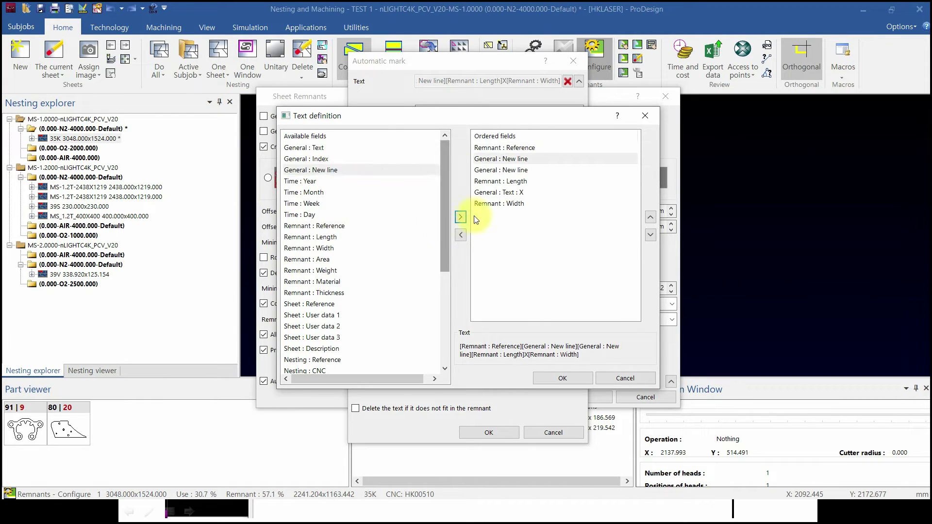
# - Add the Remnant : Material field between the two new lines, followed by a General : Text field containing "_"
pyautogui.click(328, 282)
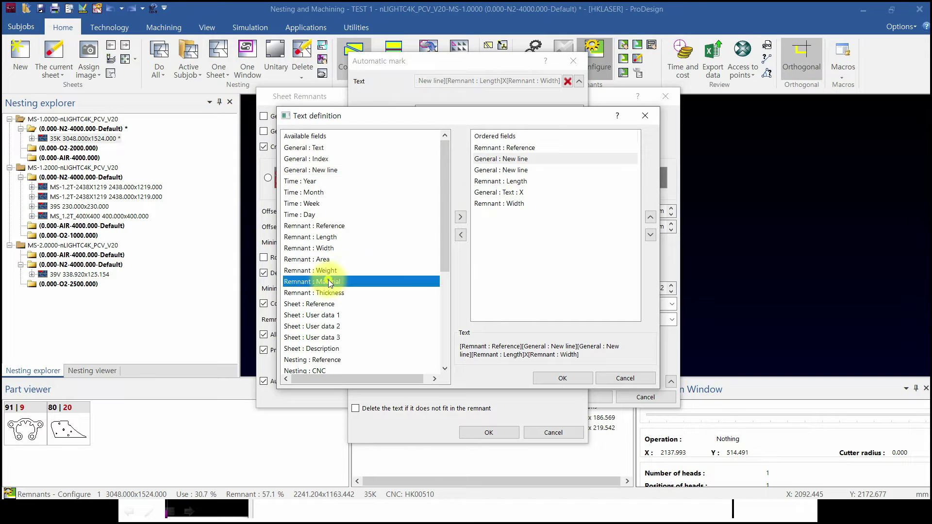
pyautogui.click(461, 218)
pyautogui.click(322, 148)
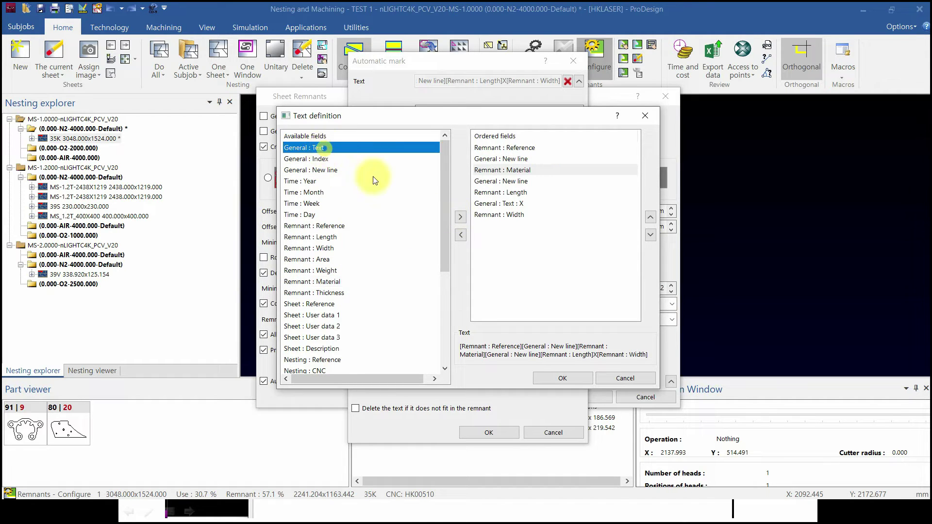
pyautogui.click(460, 219)
pyautogui.write('_')
pyautogui.click(501, 266)
# - Add the Remnant : Thickness field after the underscore in the mark text
pyautogui.click(344, 293)
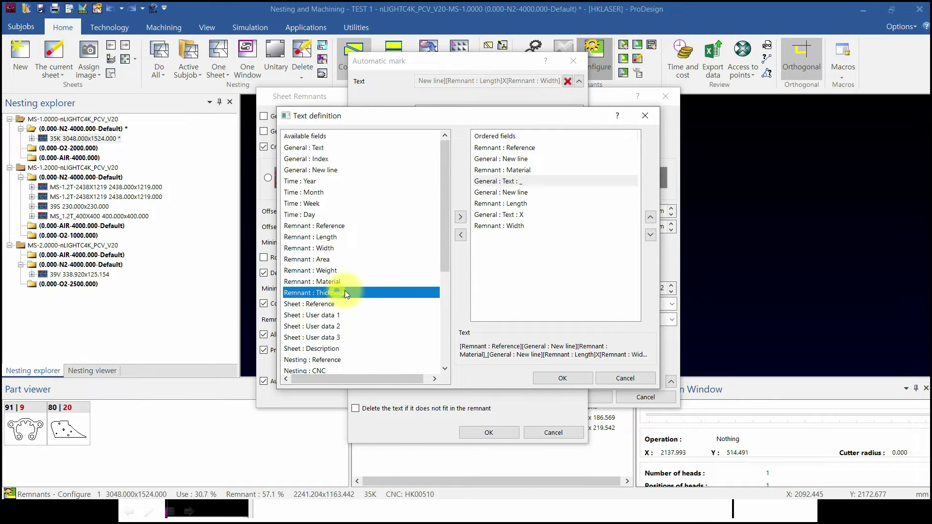
pyautogui.click(459, 217)
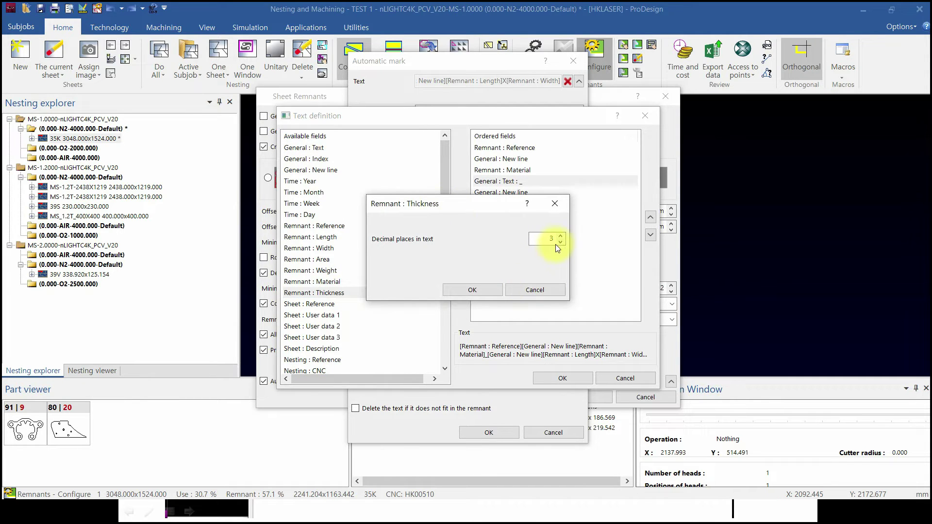
pyautogui.click(474, 290)
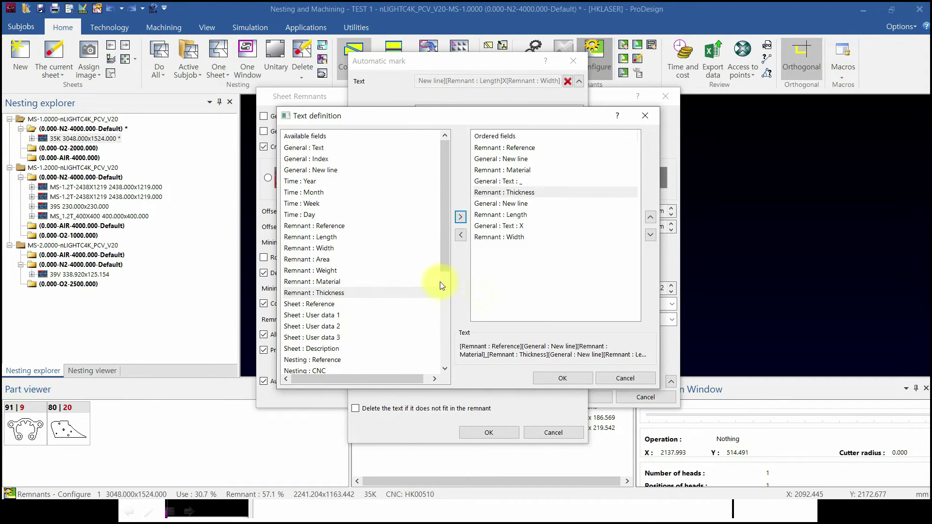
# - Add a General : Text field containing "T" after the remnant thickness and accept the mark's text definition
pyautogui.click(313, 148)
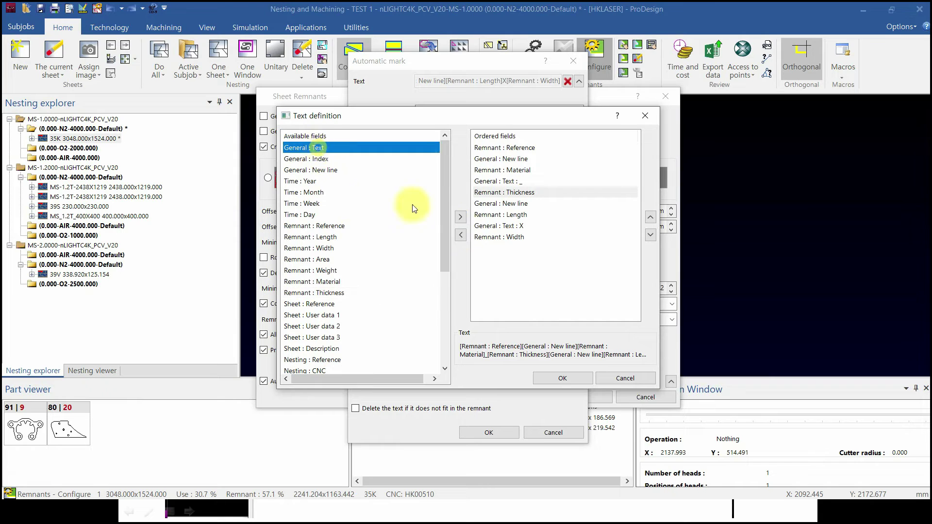
pyautogui.click(461, 217)
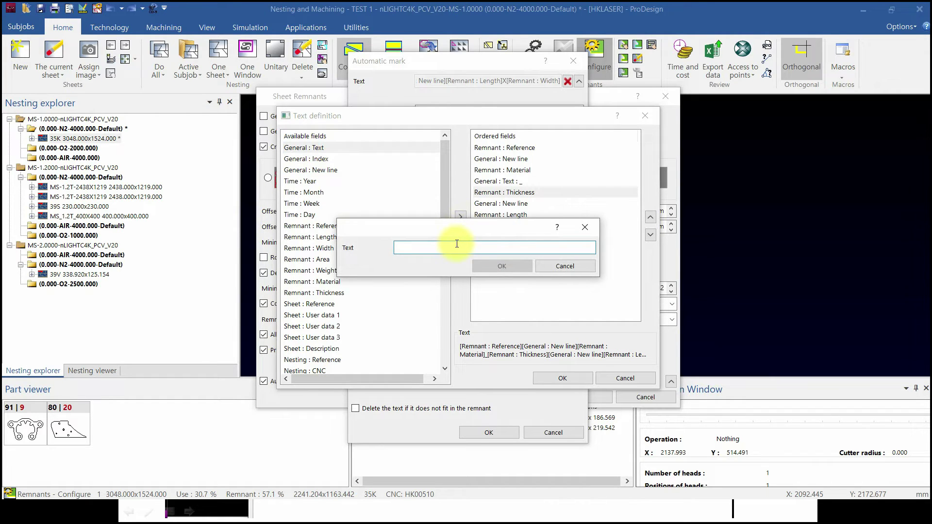
pyautogui.press('capslock')
pyautogui.write('t')
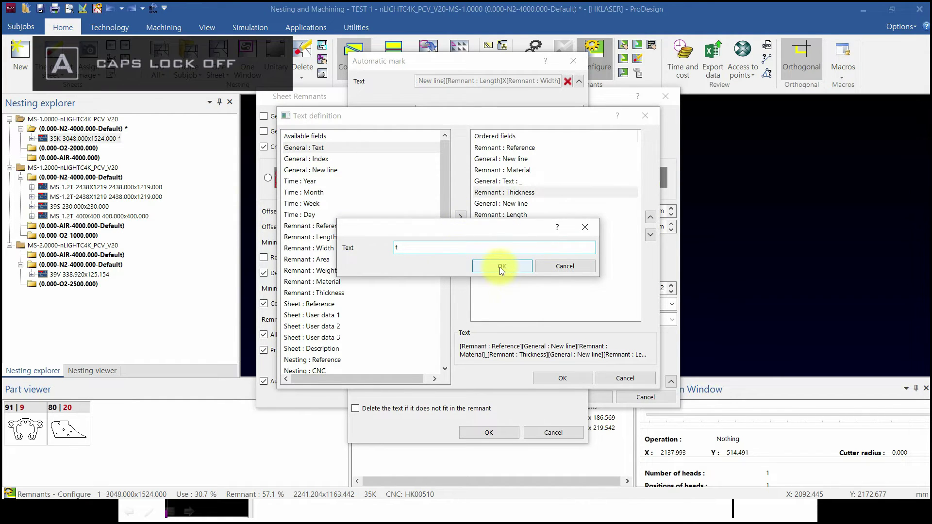
pyautogui.press('BackSpace')
pyautogui.press('capslock')
pyautogui.write('T')
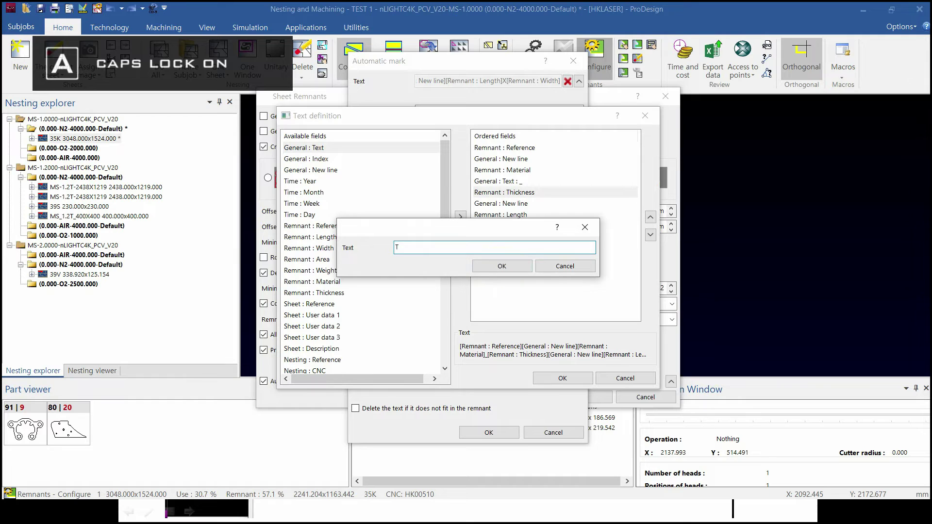
pyautogui.click(507, 266)
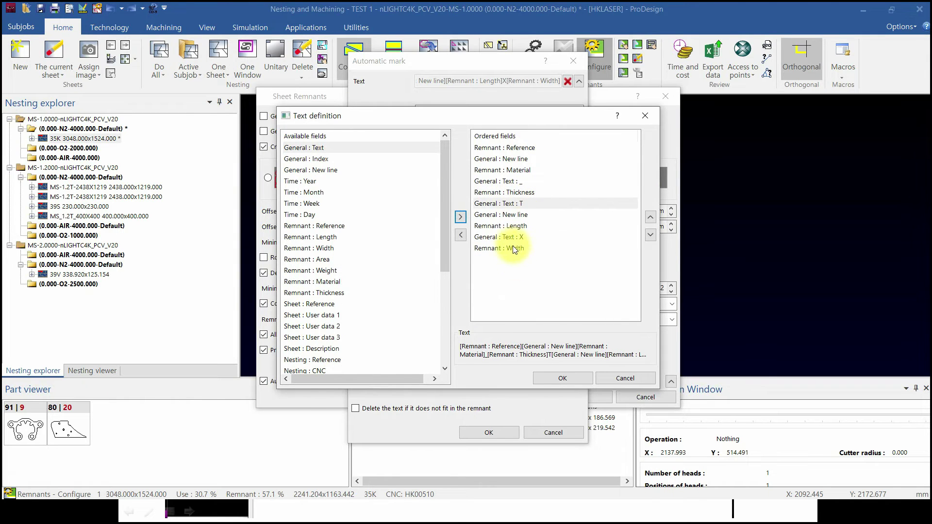
pyautogui.click(582, 374)
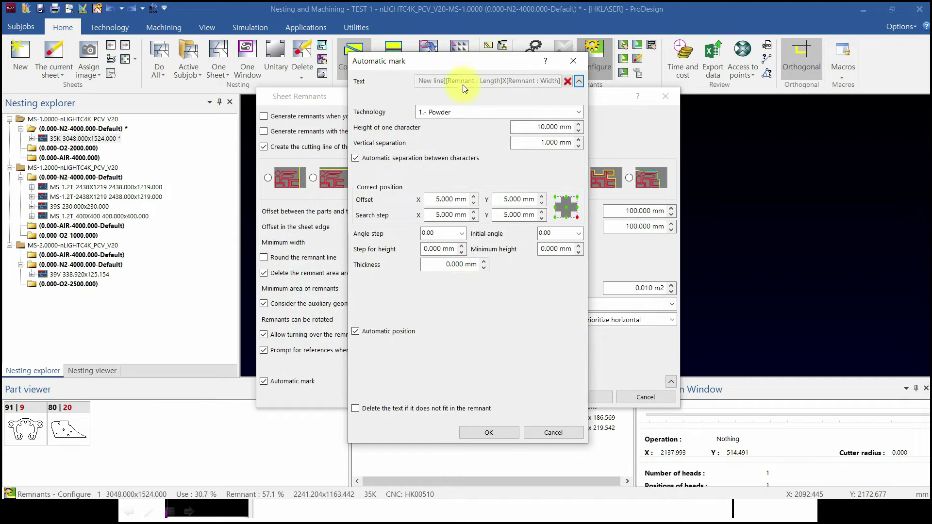
# - Set the automatic mark's character height to 5 mm, position it at the lower-right corner, and accept the remnant configuration
pyautogui.click(534, 127)
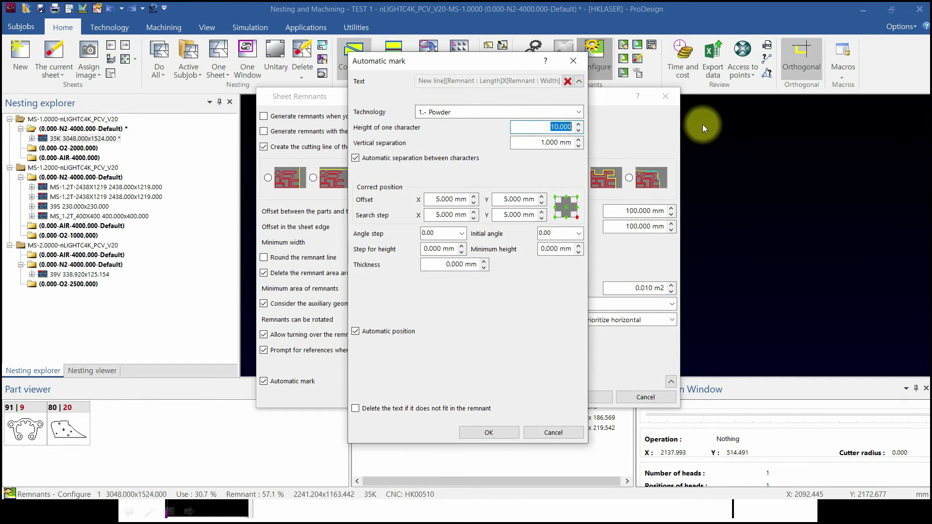
pyautogui.write('5')
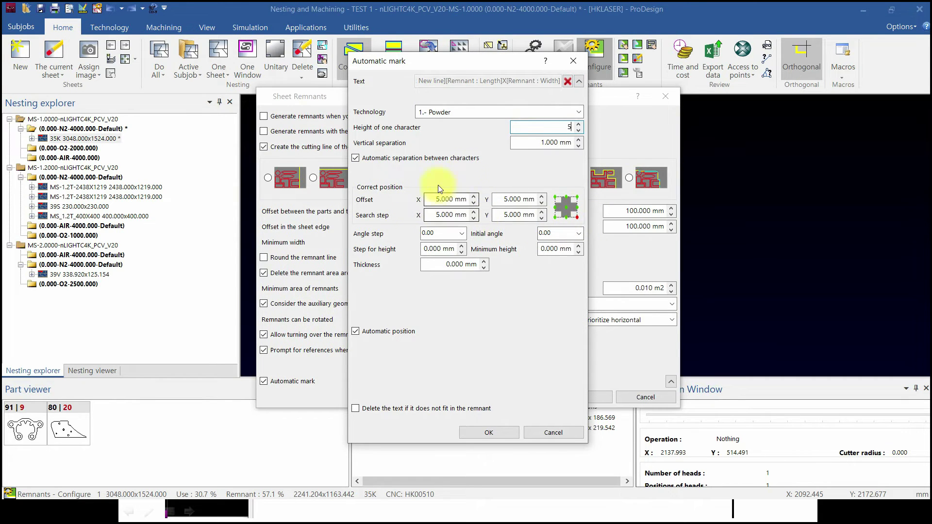
pyautogui.click(563, 218)
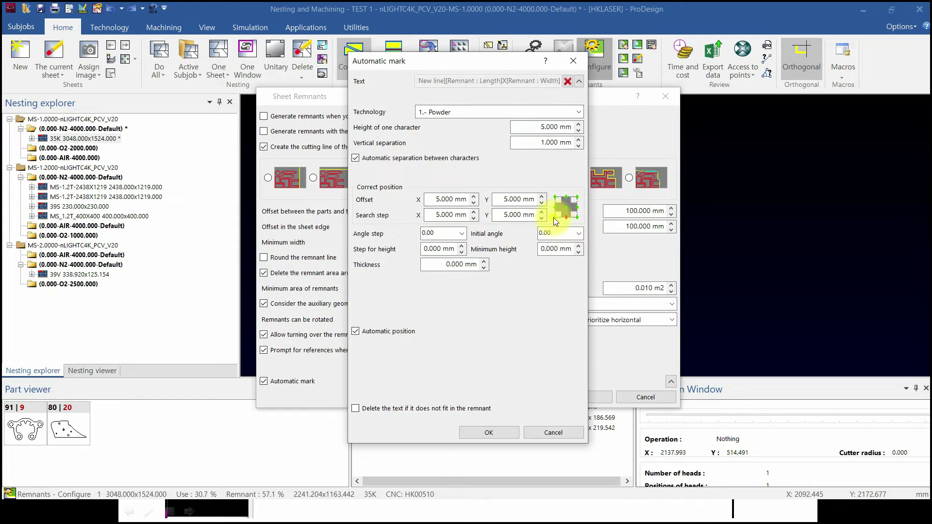
pyautogui.click(578, 217)
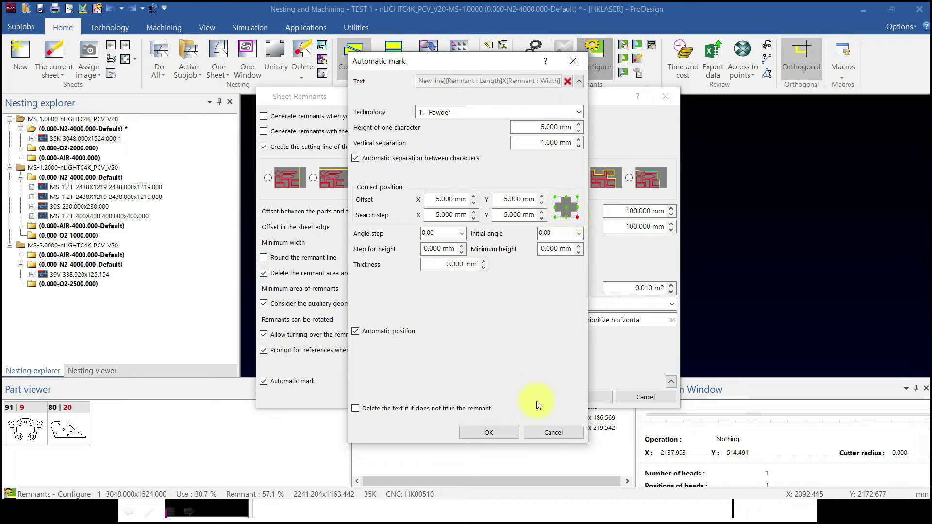
pyautogui.click(503, 432)
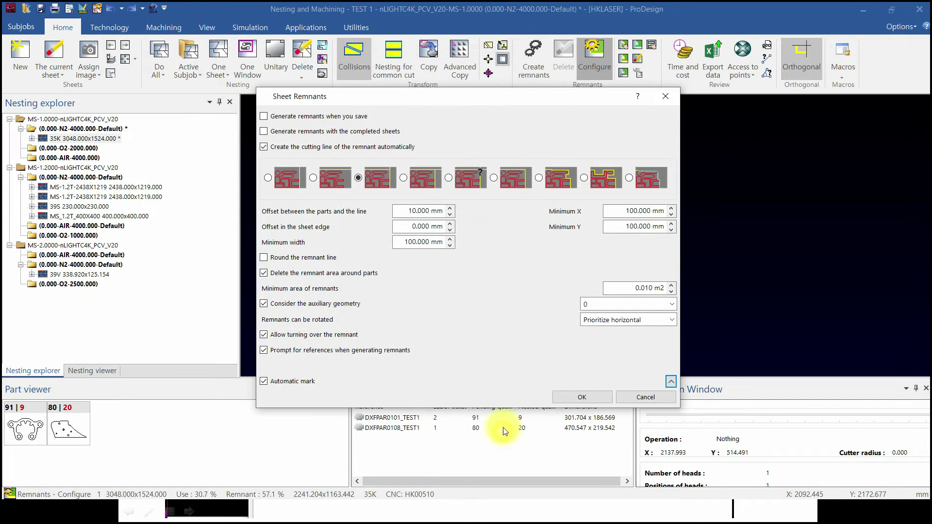
pyautogui.click(575, 396)
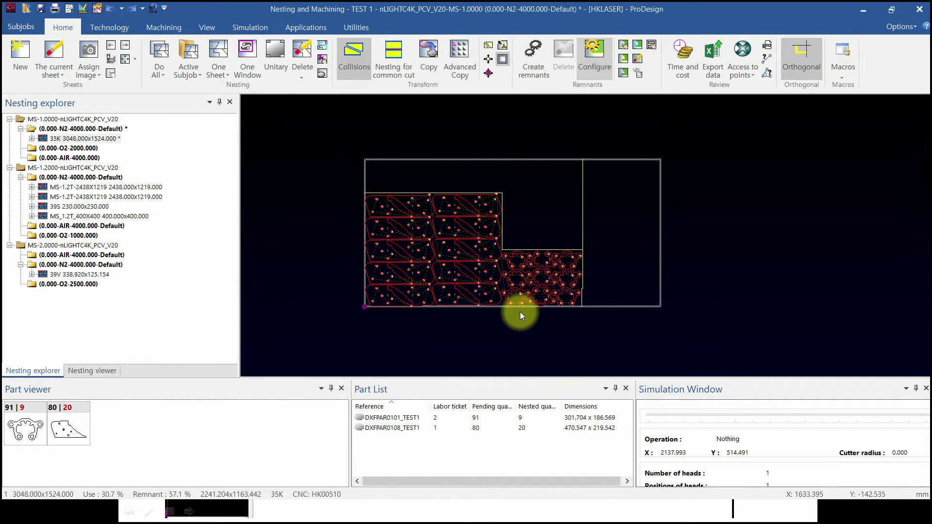
# - Create the sheet's remnant with the reference MS_1T_T1 and inspect the mark text at its lower-right corner
pyautogui.click(531, 57)
pyautogui.moveTo(471, 249); pyautogui.dragTo(429, 248)
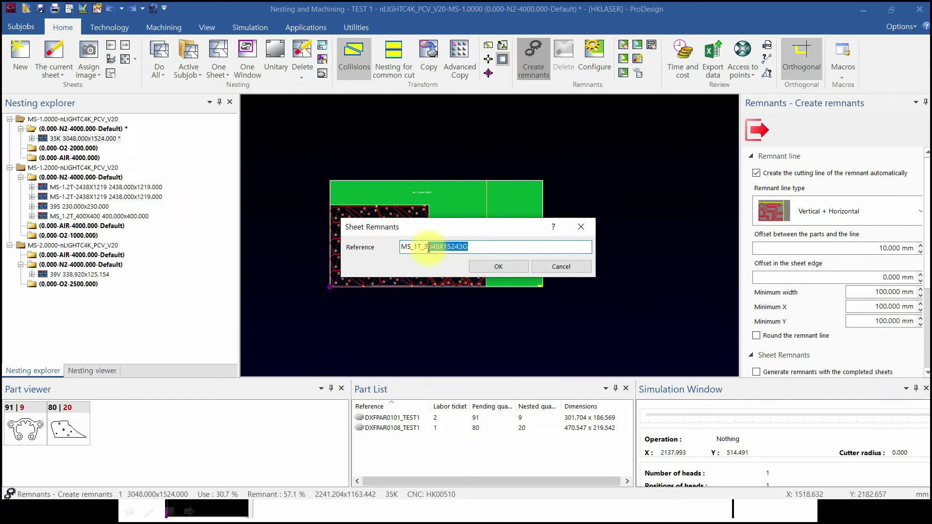
pyautogui.write('T_T1')
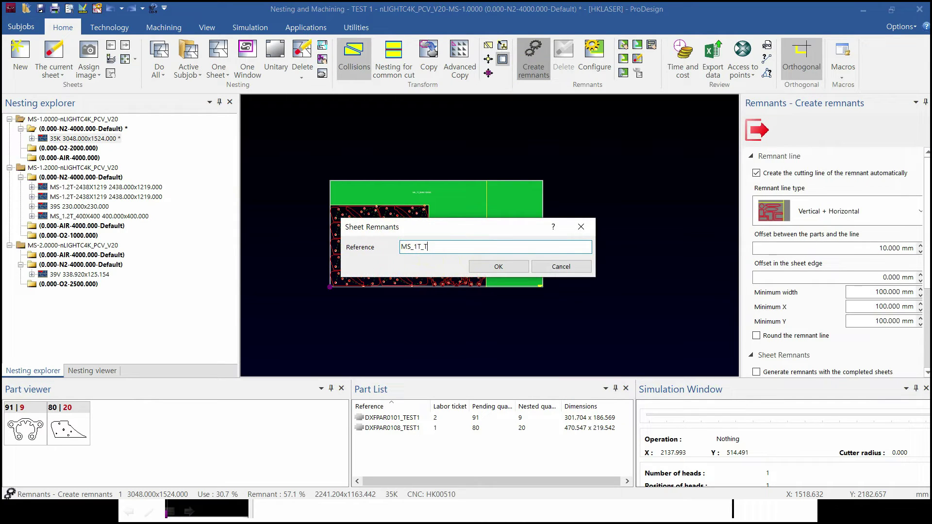
pyautogui.click(488, 268)
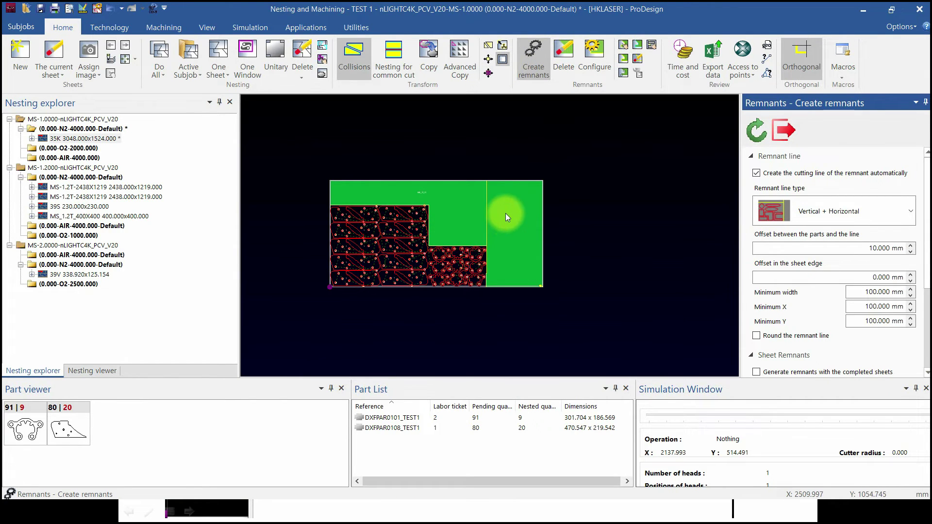
pyautogui.scroll(5, 536, 302)
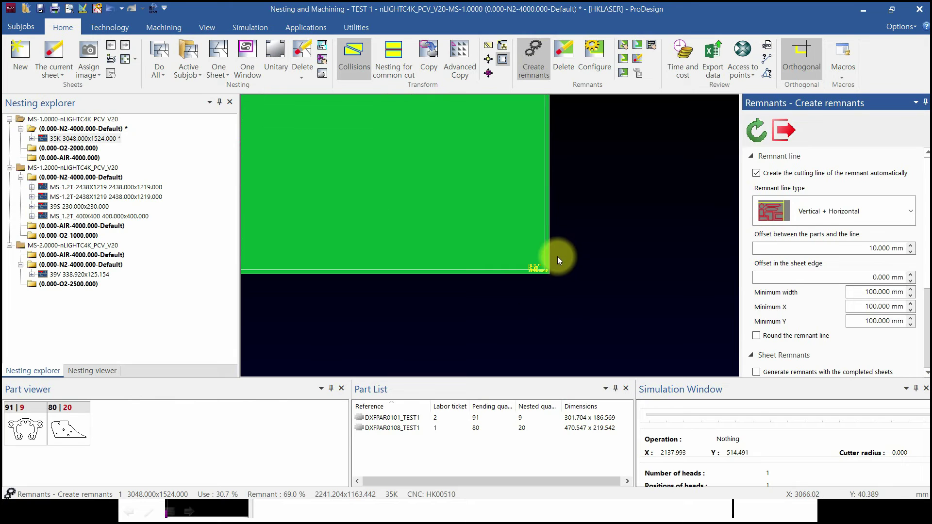
pyautogui.scroll(5, 535, 270)
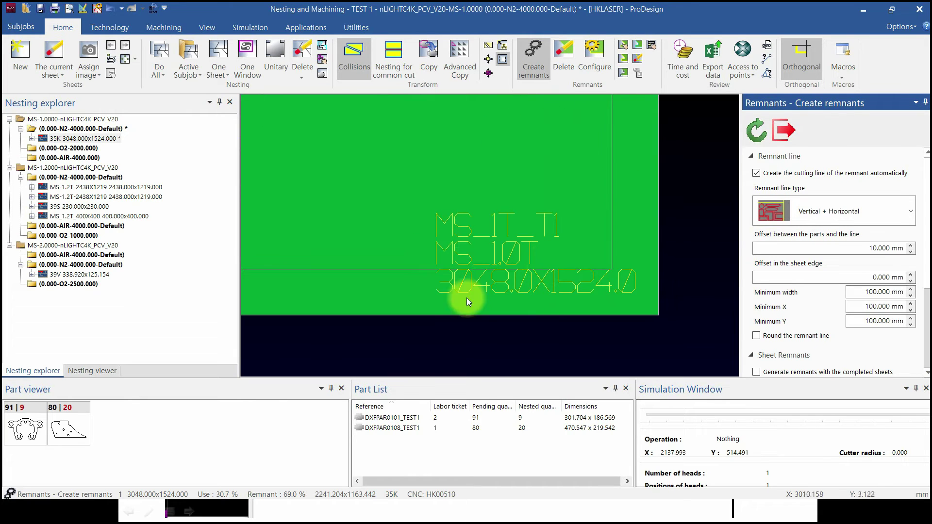
pyautogui.scroll(-4, 483, 272)
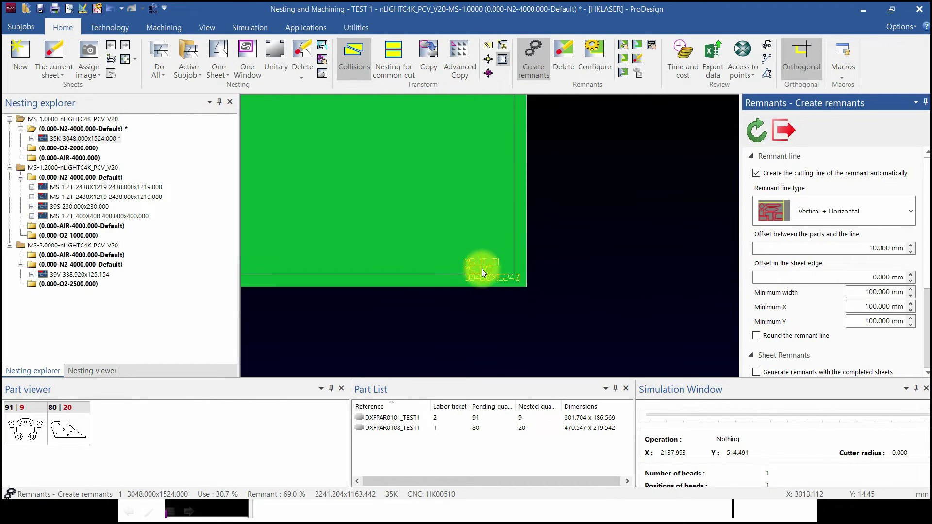
pyautogui.scroll(2, 488, 279)
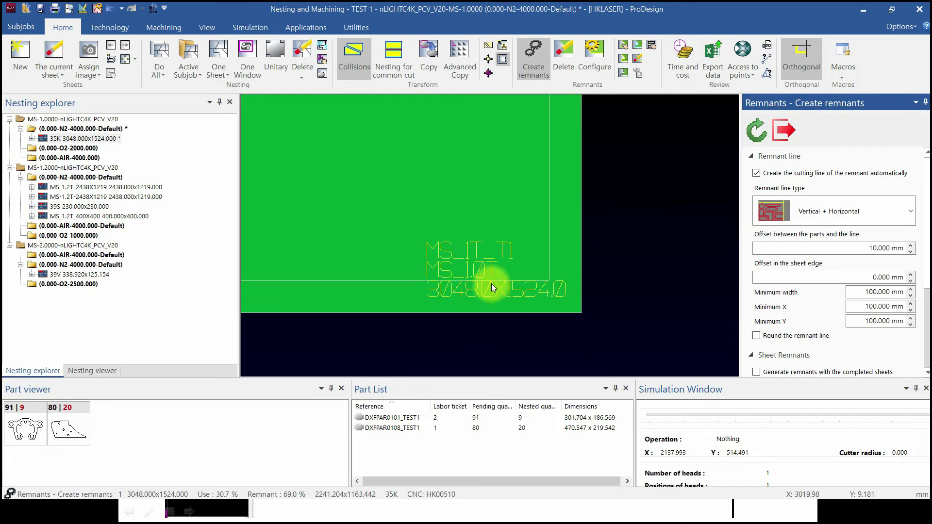
pyautogui.scroll(-5, 499, 256)
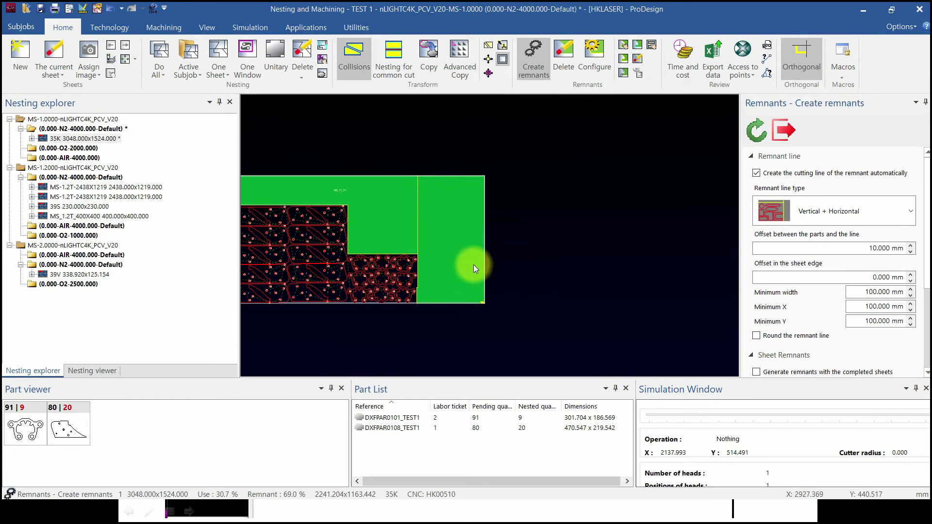
# - Machine all marks on the sheet and check the machined text at the remnant's lower-right corner
pyautogui.click(177, 30)
pyautogui.click(258, 56)
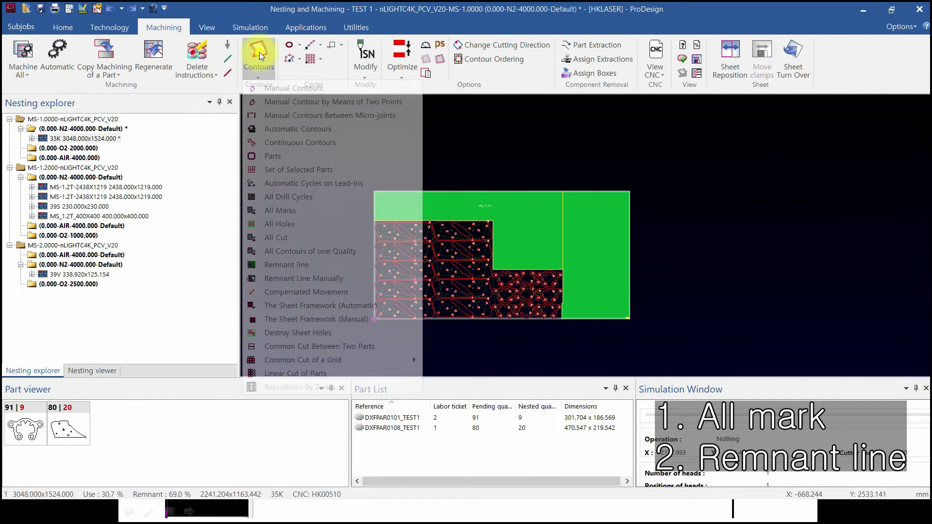
pyautogui.click(296, 210)
pyautogui.scroll(3, 633, 348)
pyautogui.scroll(4, 547, 299)
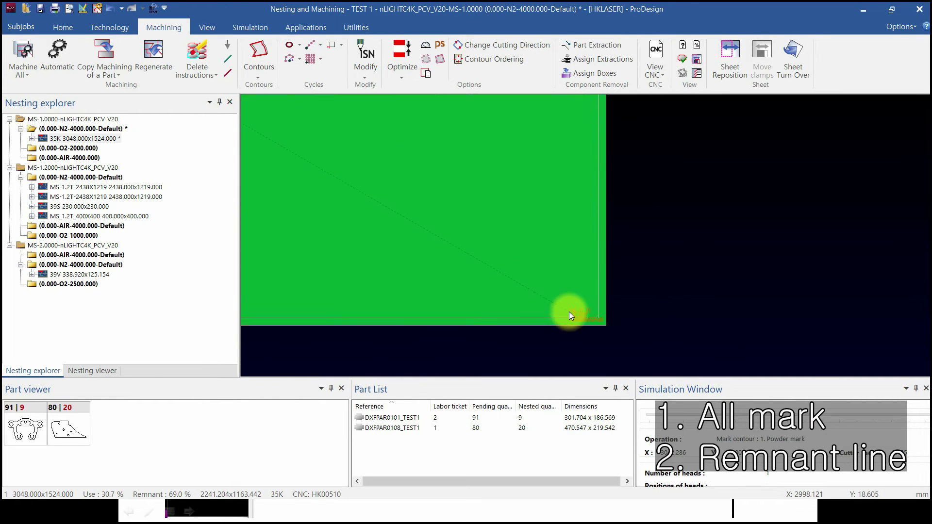
pyautogui.scroll(-6, 570, 284)
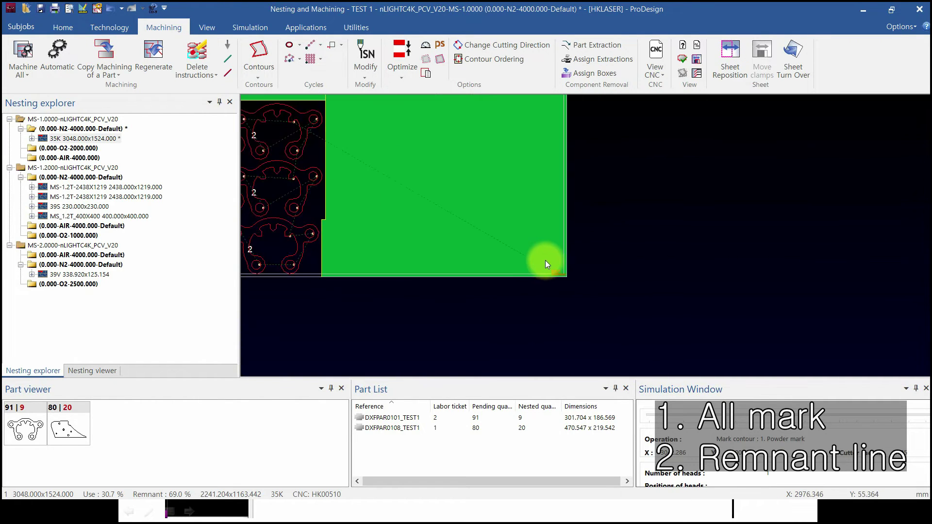
# - Machine the remnant line automatically and save the nesting
pyautogui.scroll(-1, 585, 315)
pyautogui.click(264, 64)
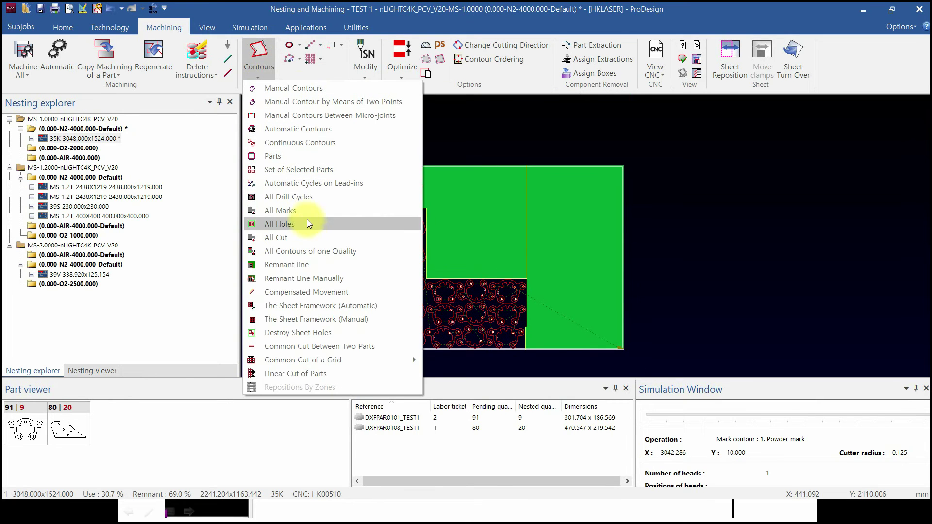
pyautogui.click(307, 264)
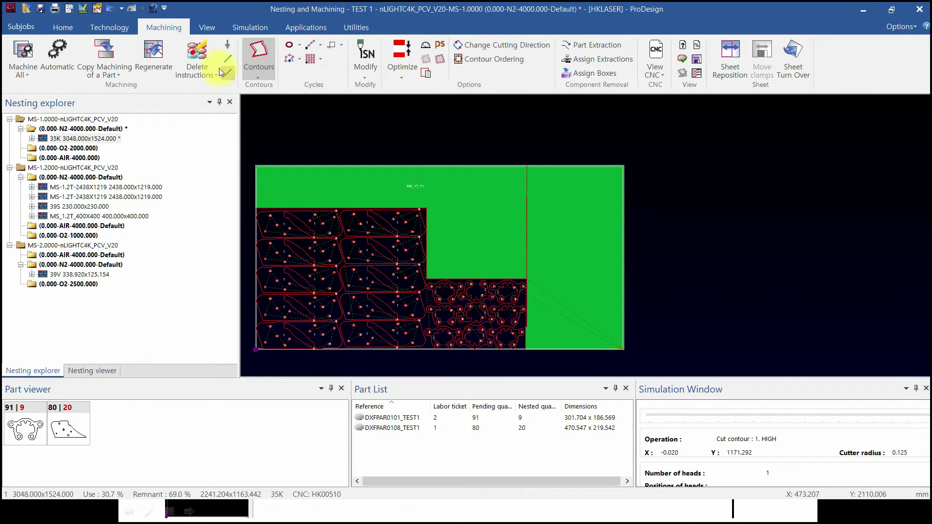
pyautogui.click(69, 26)
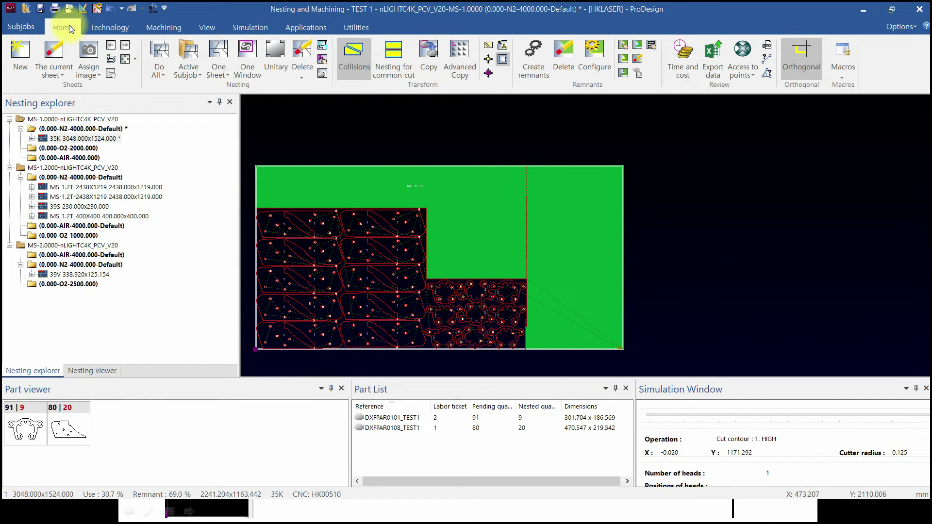
pyautogui.click(42, 9)
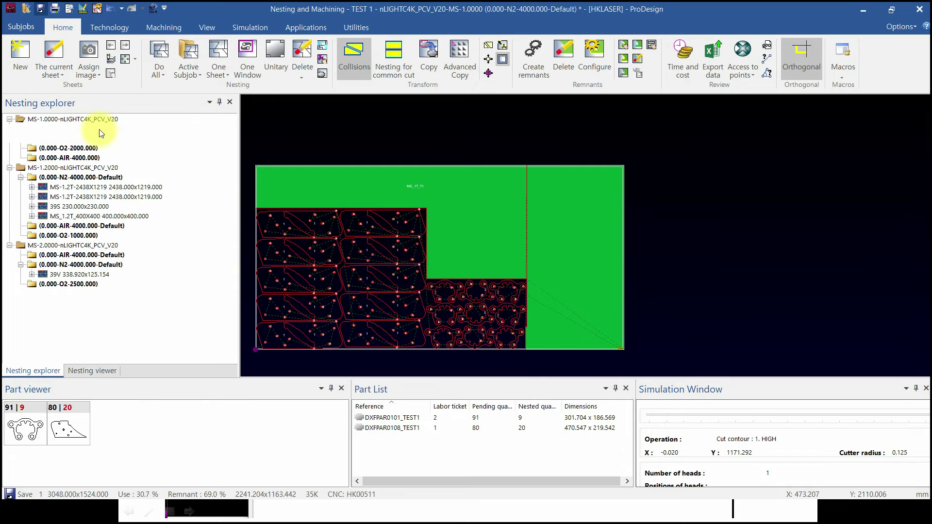
# - Look up remnant MS_1T_T1 in the sheet selection for a new sheet of the MS-1.0 N2-4000 subjob, and close it without choosing
pyautogui.rightClick(99, 130)
pyautogui.click(134, 138)
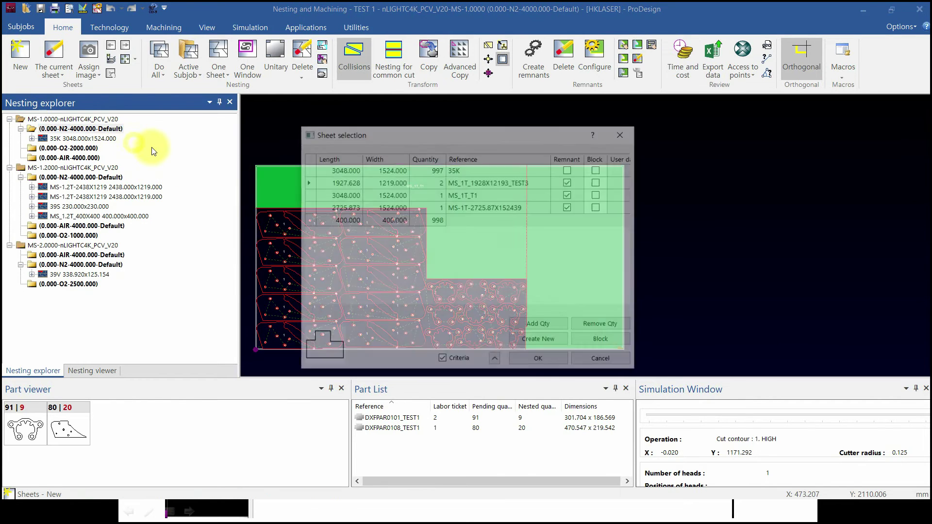
pyautogui.click(493, 196)
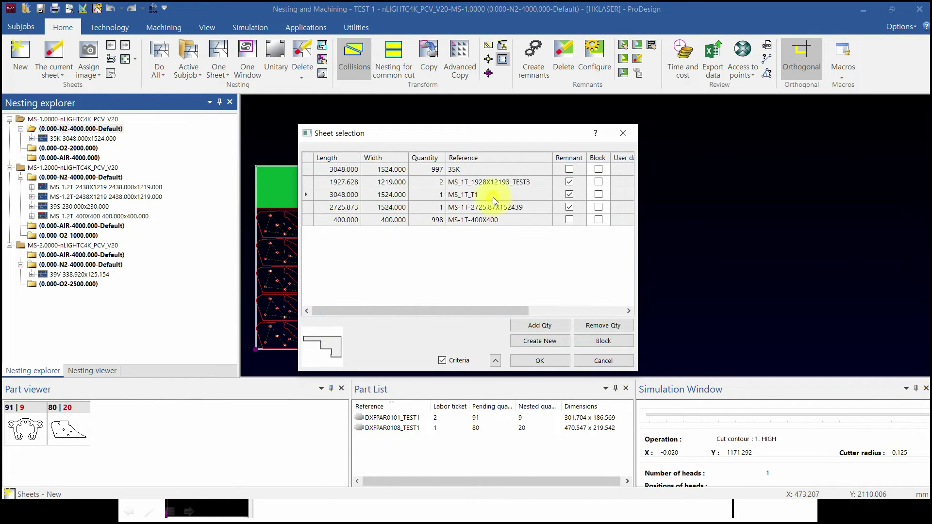
pyautogui.moveTo(494, 130); pyautogui.dragTo(696, 133)
pyautogui.moveTo(366, 91); pyautogui.dragTo(497, 97)
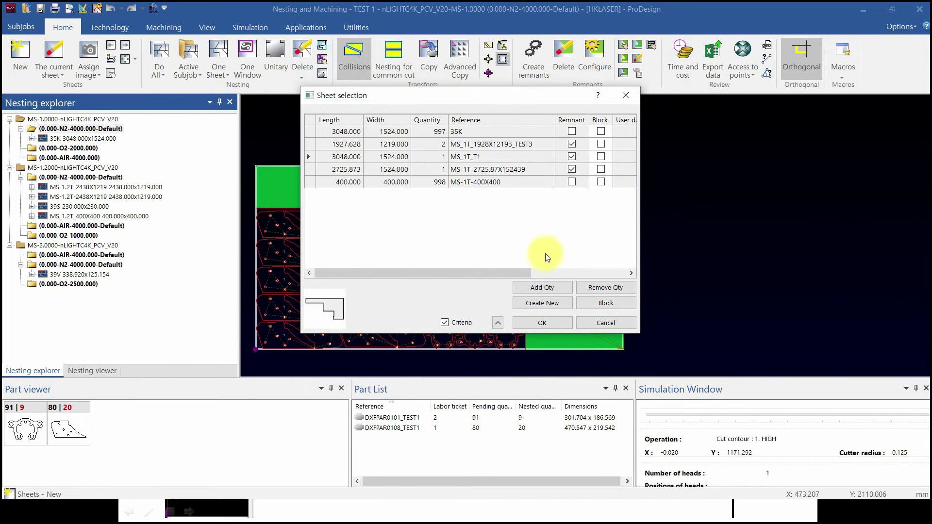
pyautogui.click(579, 321)
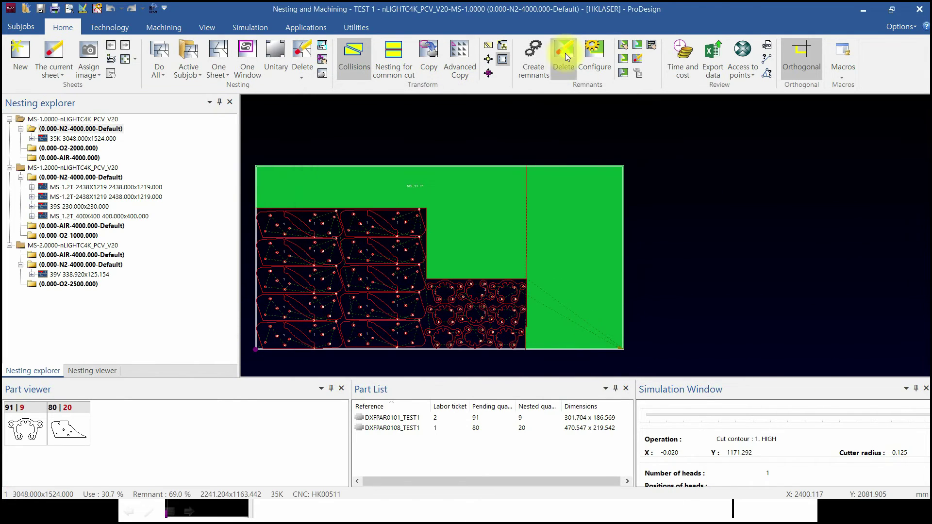
# - Delete the created remnant from the nested sheet and save the nesting
pyautogui.click(565, 54)
pyautogui.click(499, 162)
pyautogui.rightClick(499, 162)
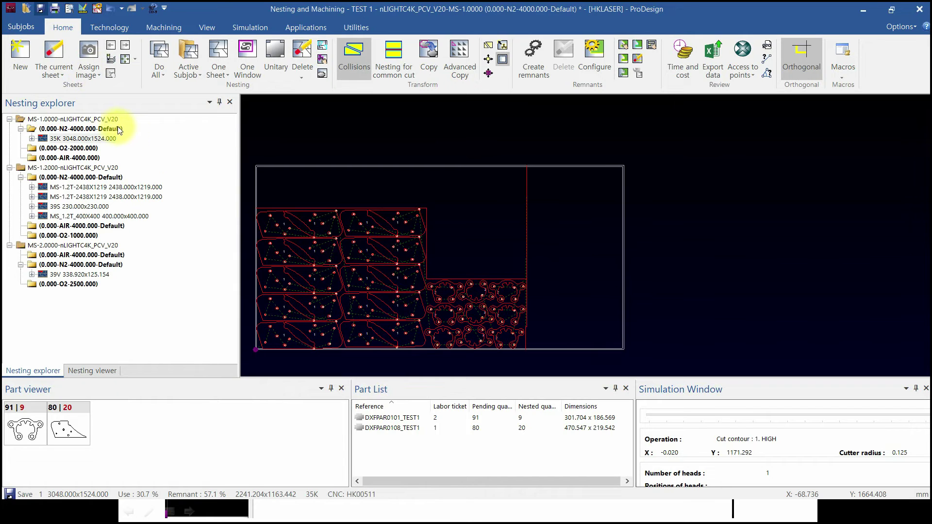
# - Check the MS-1.0 N2-4000 subjob's available sheets for the deleted remnant and cancel the sheet selection
pyautogui.rightClick(89, 128)
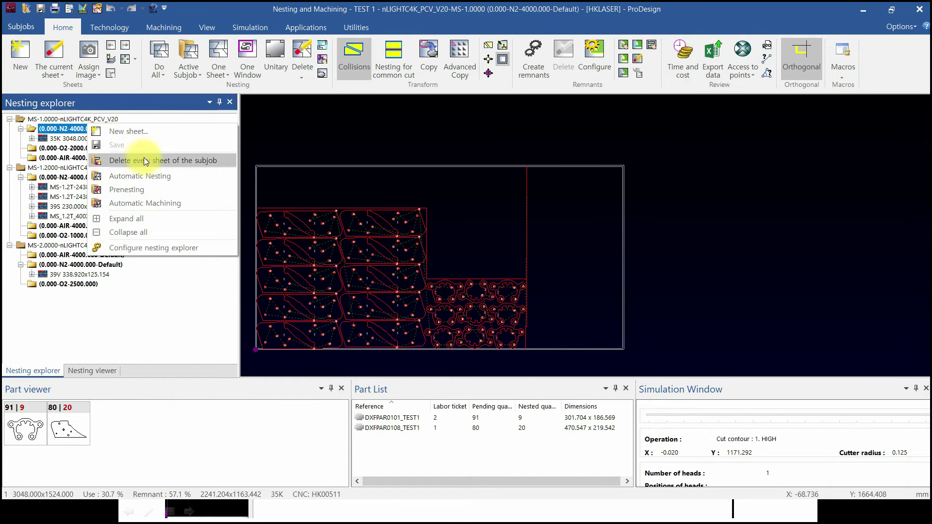
pyautogui.click(148, 139)
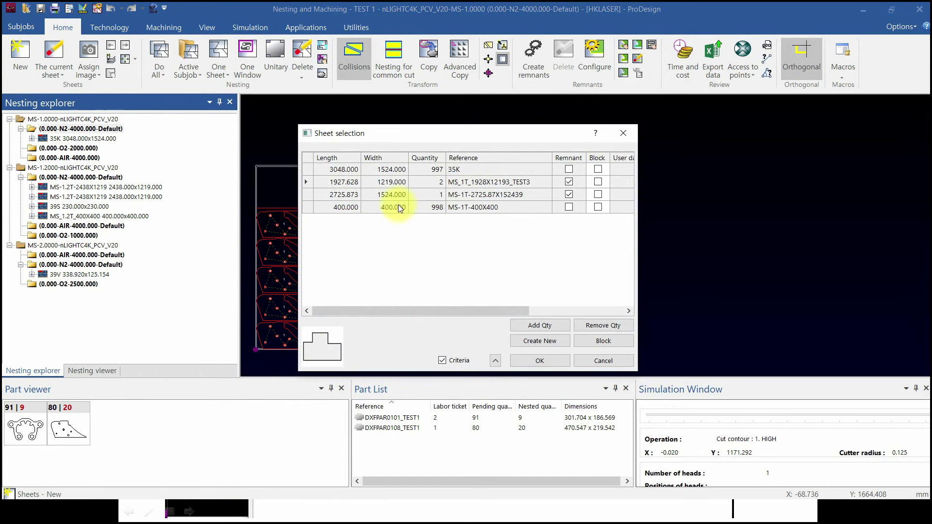
pyautogui.click(610, 363)
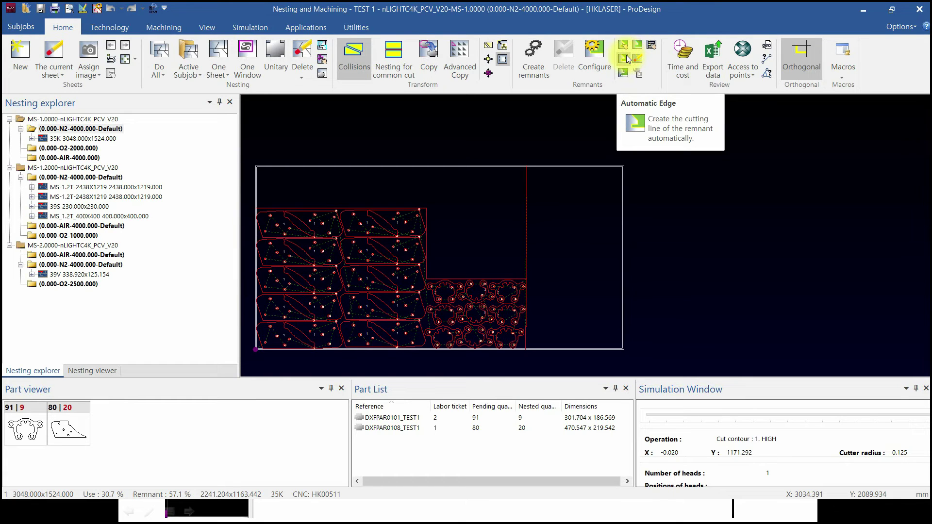
# - Delete the machining of the remnant line on the nested sheet, and delete the remnant edge itself
pyautogui.click(160, 27)
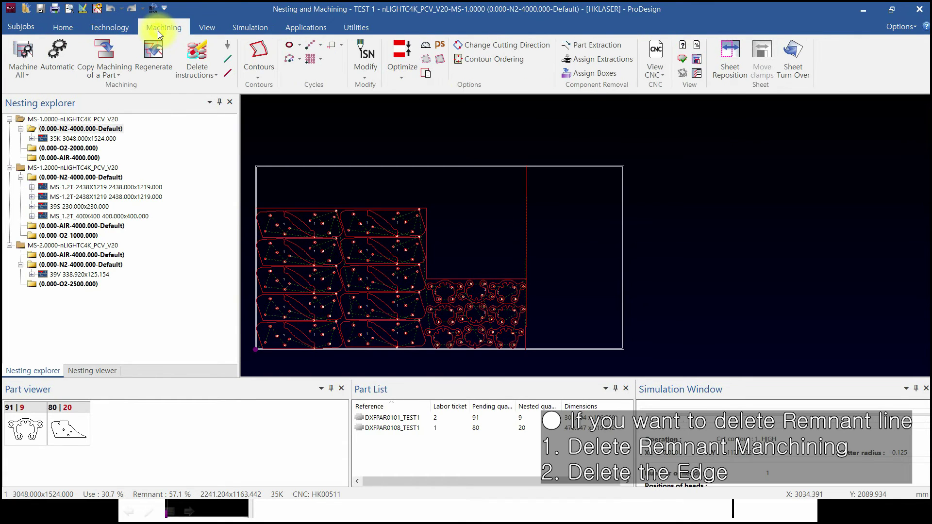
pyautogui.click(198, 66)
pyautogui.click(232, 107)
pyautogui.click(526, 252)
pyautogui.click(62, 27)
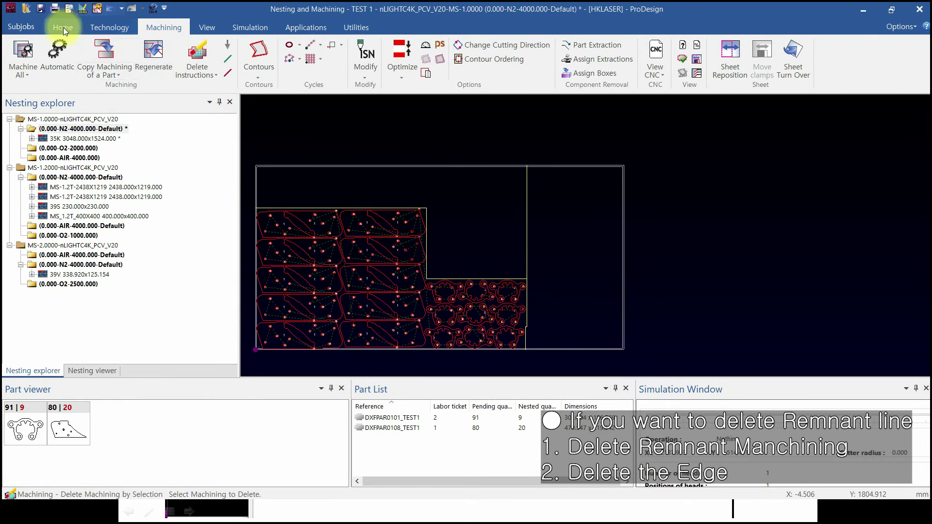
pyautogui.click(639, 59)
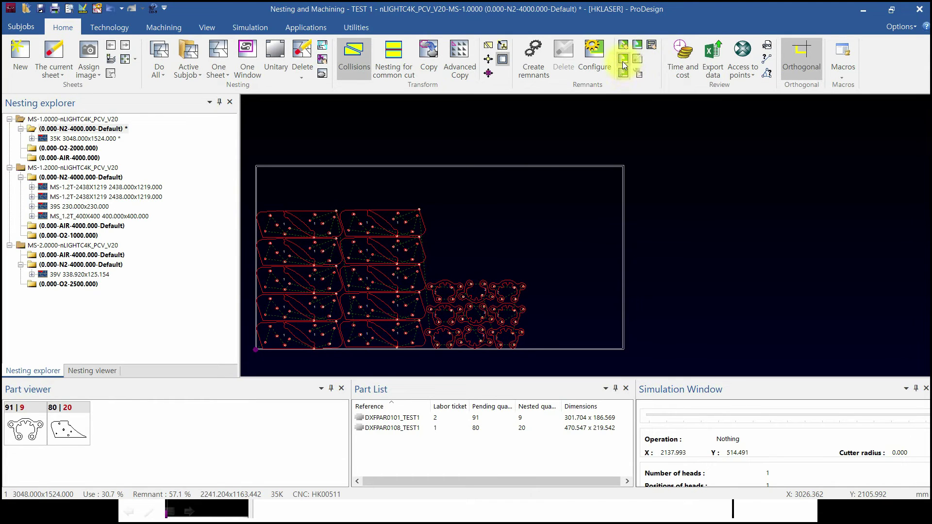
# - Generate an automatic Vertical + Horizontal remnant edge with a 10 mm part offset, and create the sheet's two remnants from it
pyautogui.click(622, 61)
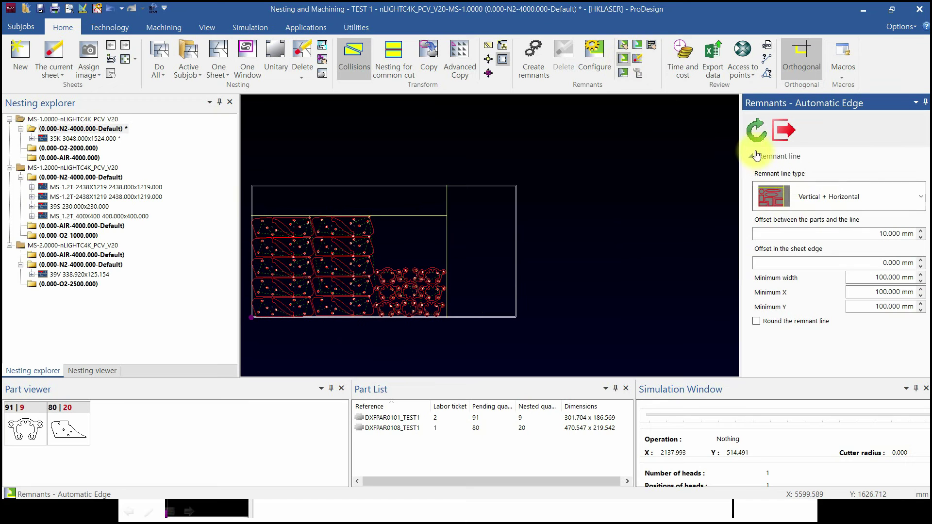
pyautogui.click(533, 67)
pyautogui.click(487, 267)
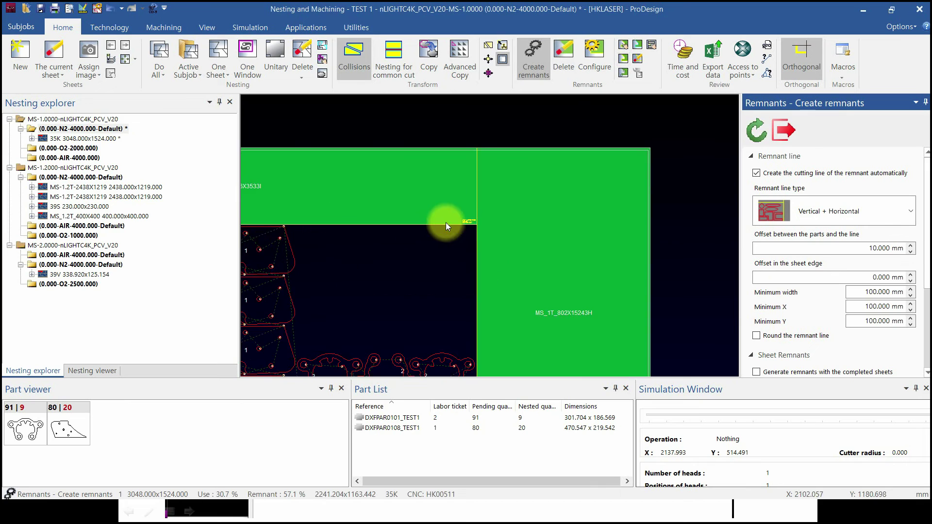
pyautogui.scroll(3, 446, 224)
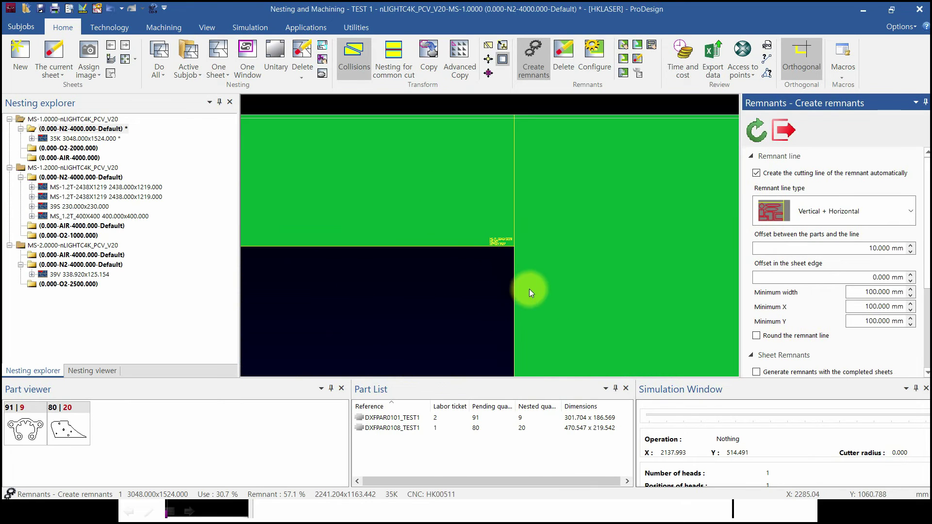
pyautogui.scroll(-3, 529, 289)
pyautogui.scroll(3, 563, 294)
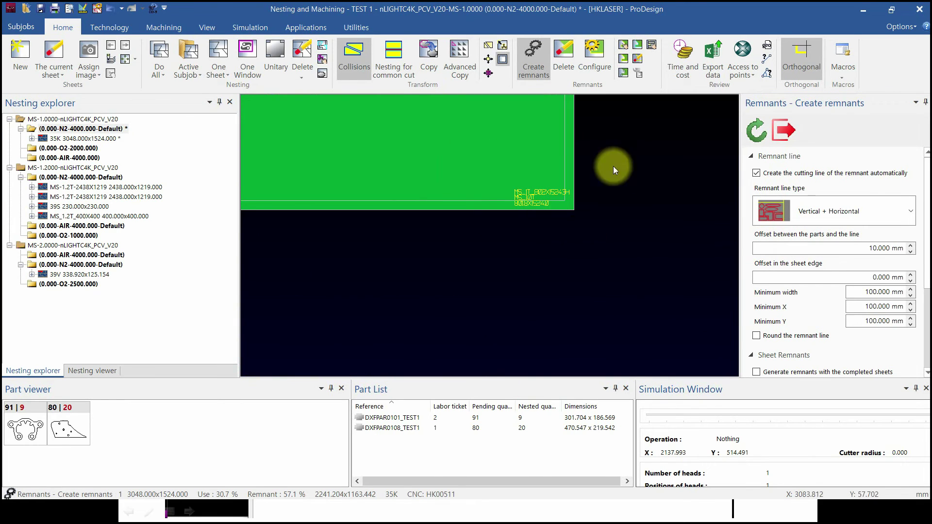
pyautogui.scroll(-5, 409, 166)
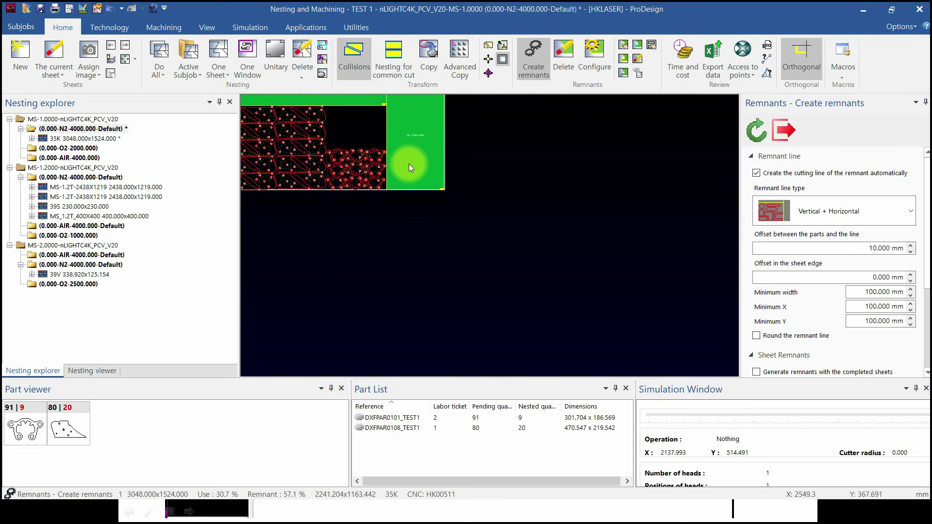
# - Machine all marks and the remnant line of the nested sheet, and save the nesting
pyautogui.click(159, 27)
pyautogui.click(267, 80)
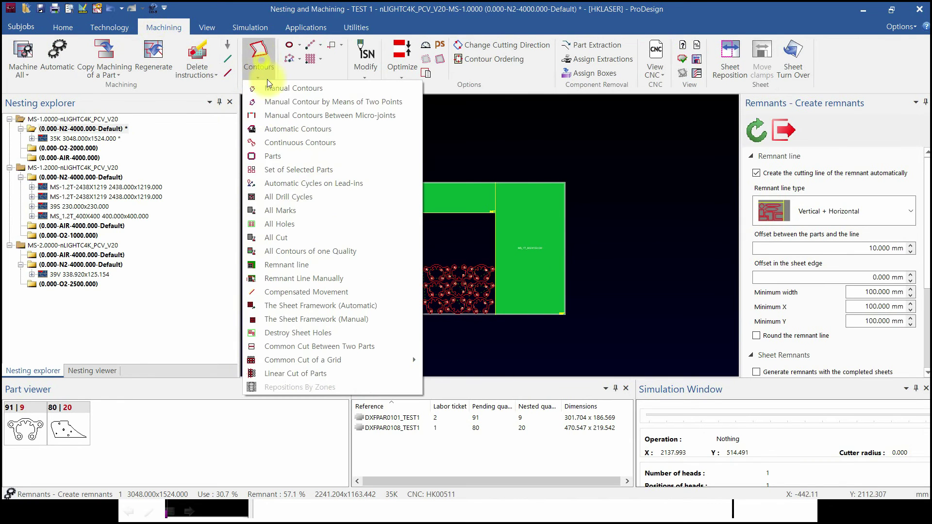
pyautogui.click(296, 211)
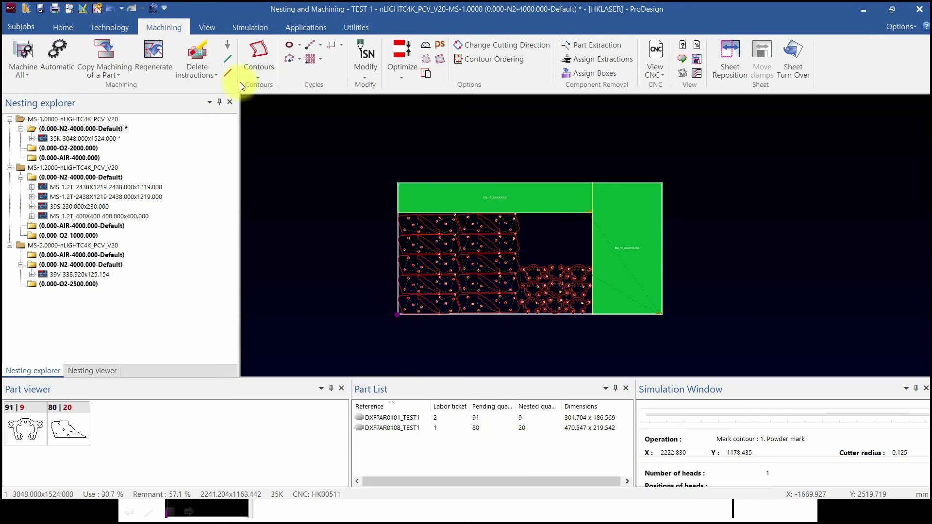
pyautogui.click(254, 78)
pyautogui.click(307, 264)
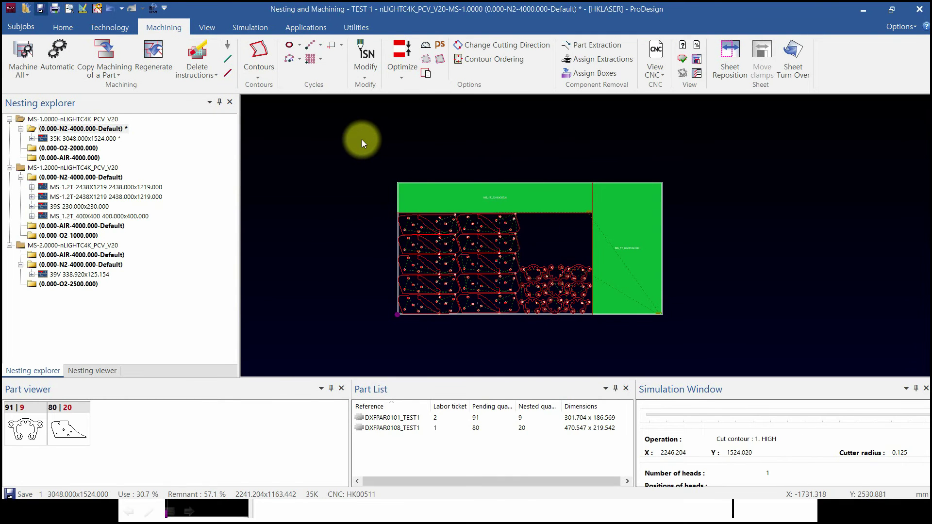
# - Add remnant MS_1T_802X15243H as a new sheet to the MS-1.0 N2-4000 subjob and inspect its marking
pyautogui.rightClick(116, 130)
pyautogui.click(140, 135)
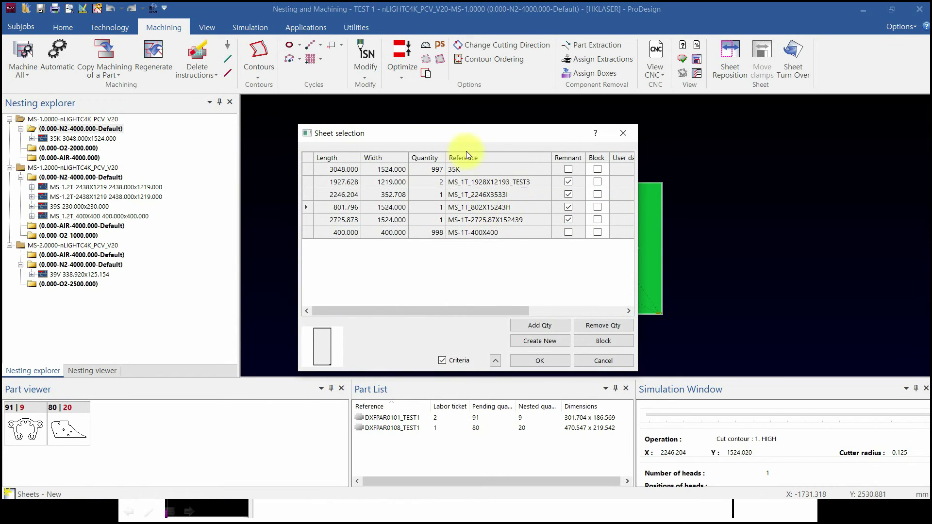
pyautogui.click(540, 360)
pyautogui.scroll(5, 248, 109)
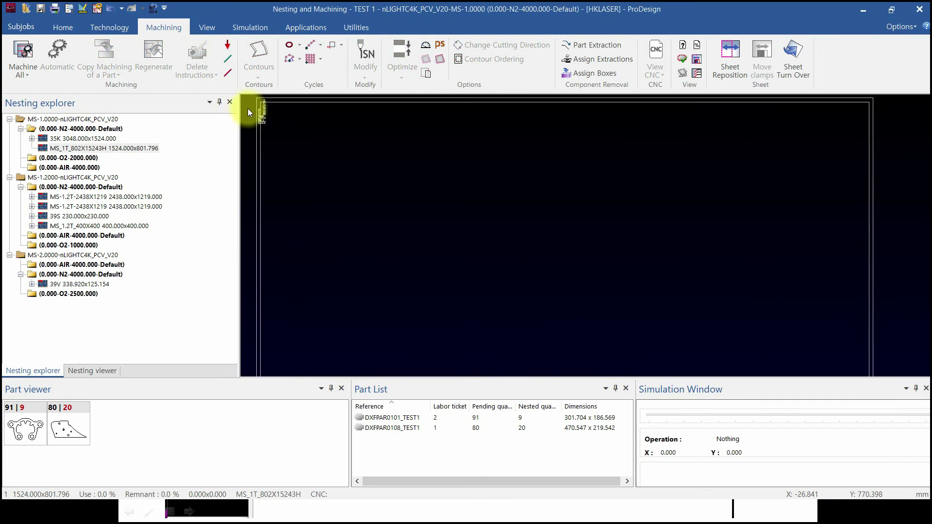
pyautogui.scroll(-5, 285, 121)
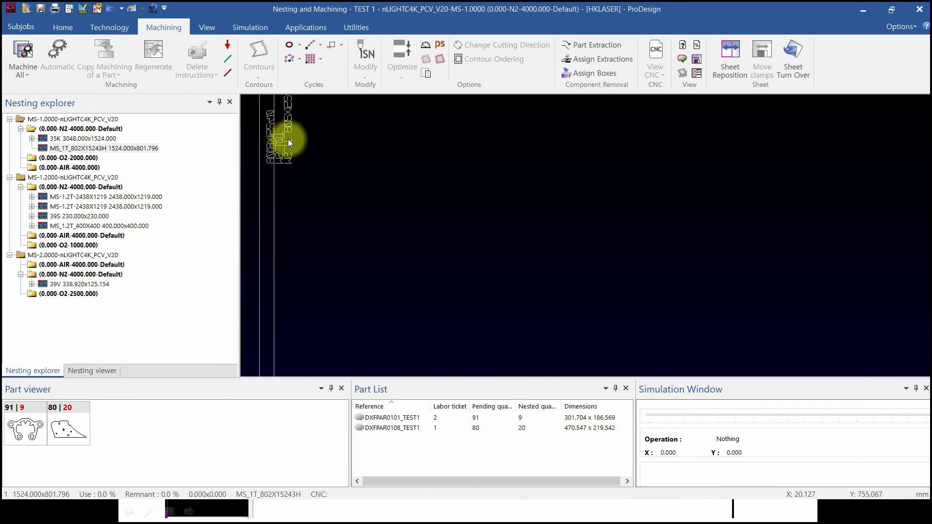
pyautogui.scroll(-2, 379, 211)
pyautogui.scroll(2, 380, 208)
pyautogui.scroll(-1, 380, 202)
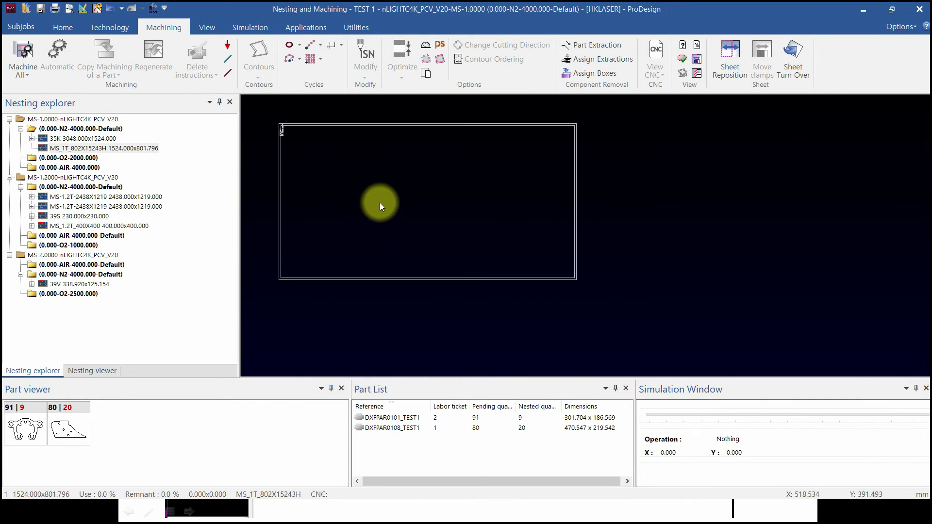
pyautogui.scroll(1, 336, 165)
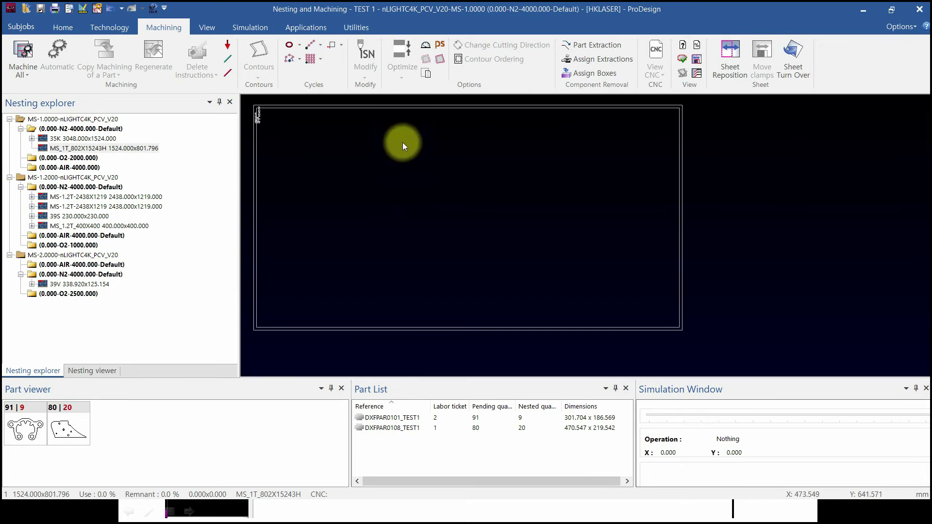
# - Flip the new remnant sheet with Rotate Remnants so its marking moves from the upper-left to the upper-right corner
pyautogui.click(63, 27)
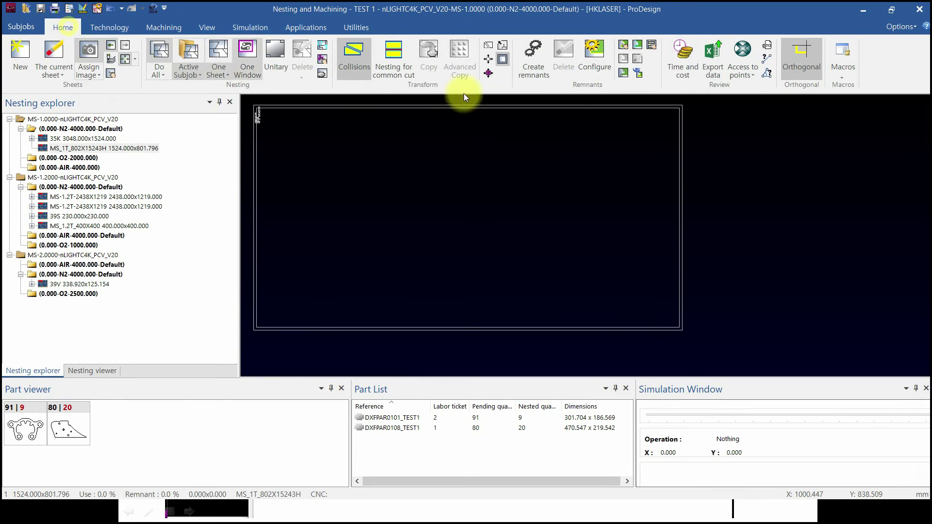
pyautogui.click(634, 71)
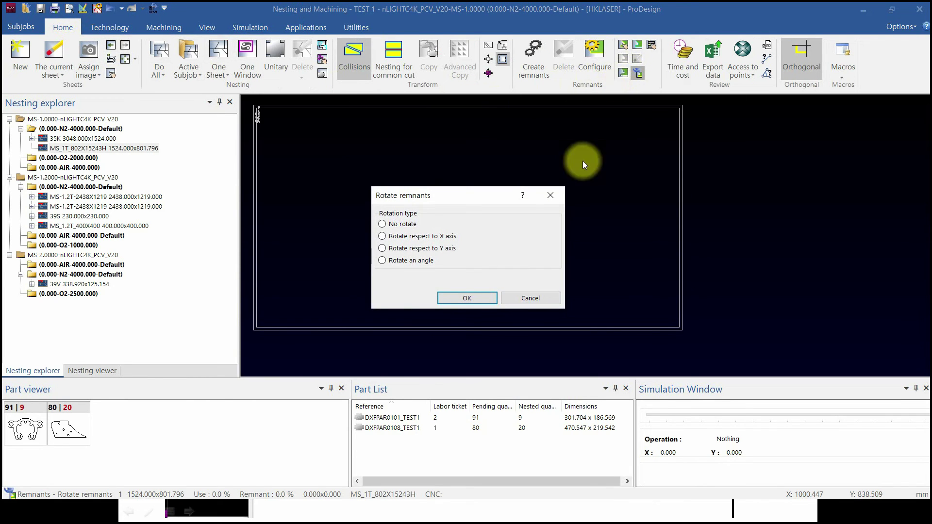
pyautogui.click(467, 297)
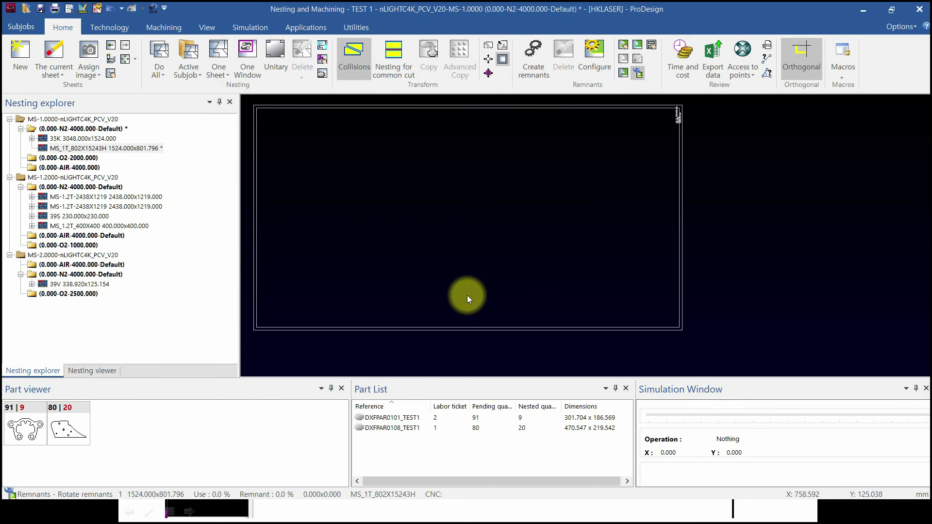
# - Rotate the remnant sheet by an angle of 90 degrees and check its marking
pyautogui.click(632, 72)
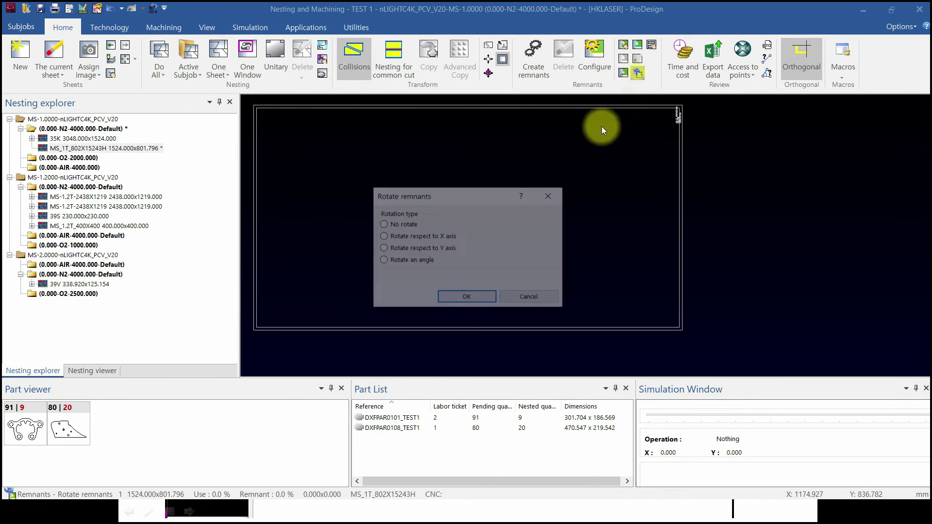
pyautogui.click(411, 260)
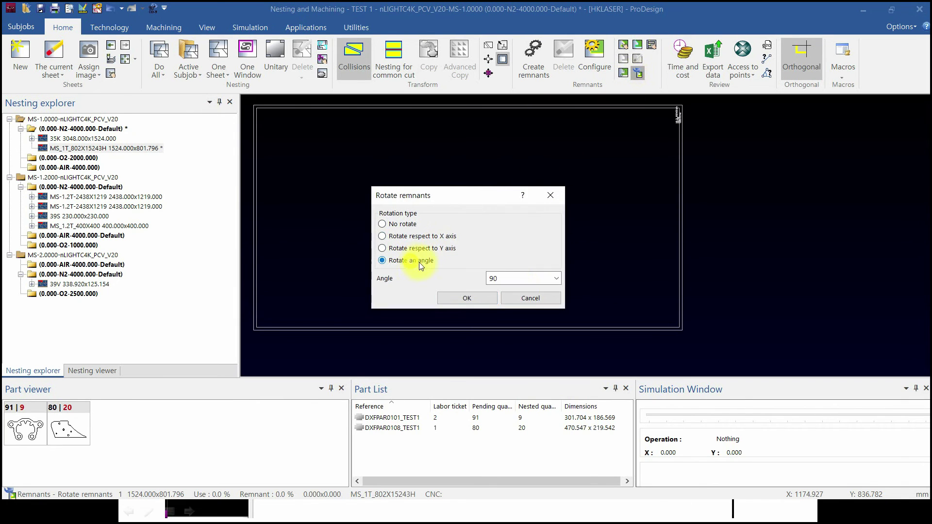
pyautogui.click(455, 302)
pyautogui.scroll(-3, 443, 252)
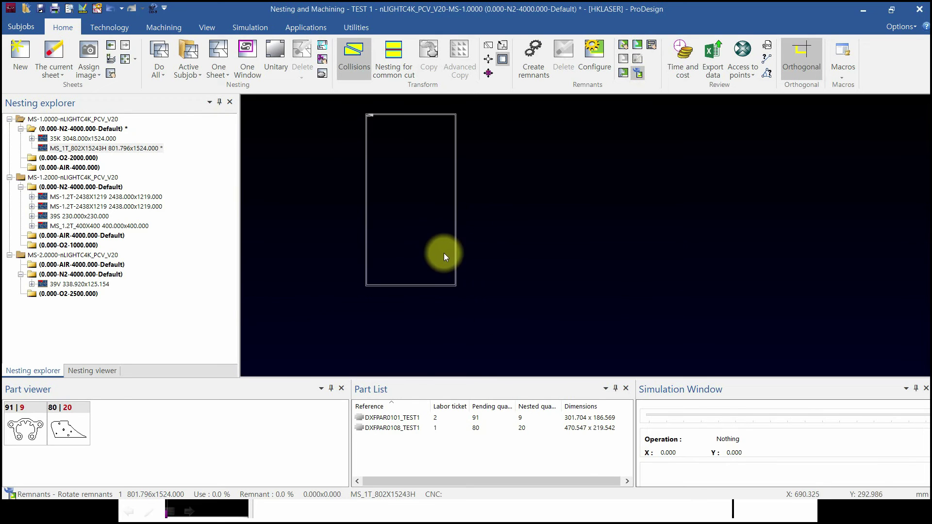
pyautogui.scroll(3, 372, 109)
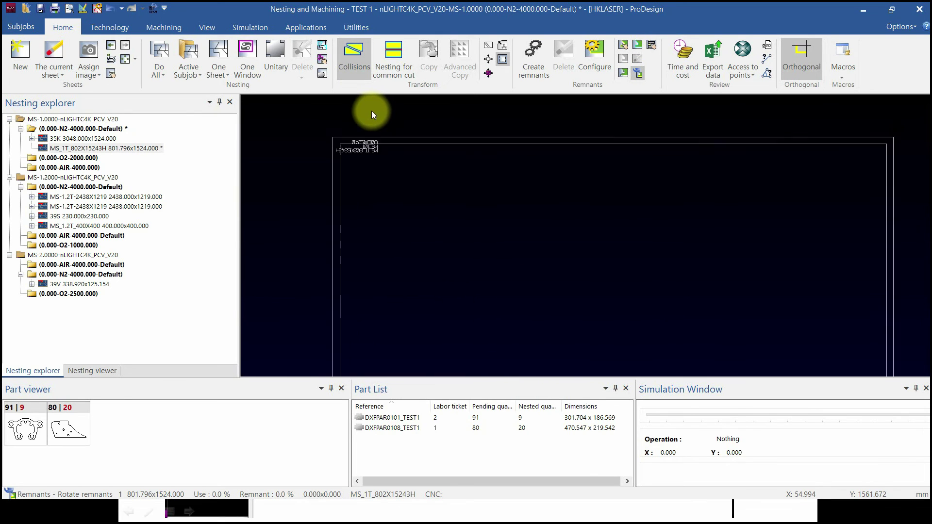
# - Rotate the remnant sheet by 90 degrees two more times so its marking reads upright in the lower-right corner
pyautogui.click(636, 73)
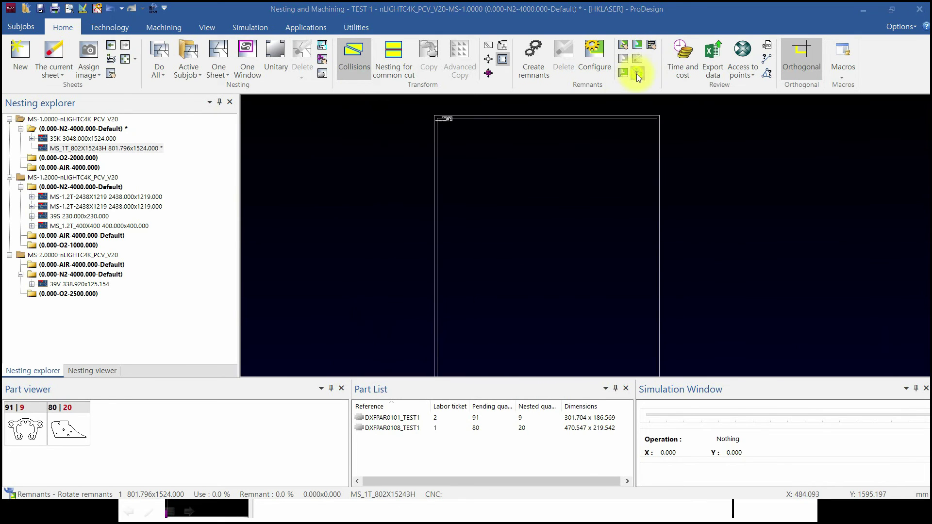
pyautogui.click(422, 260)
pyautogui.click(485, 293)
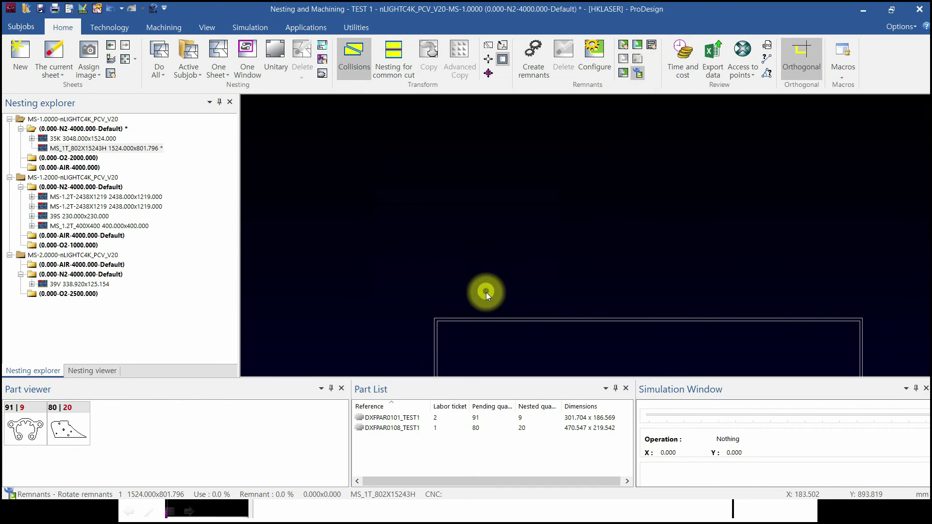
pyautogui.scroll(-3, 517, 272)
pyautogui.click(634, 71)
pyautogui.click(458, 298)
pyautogui.click(637, 75)
pyautogui.click(421, 260)
pyautogui.click(463, 299)
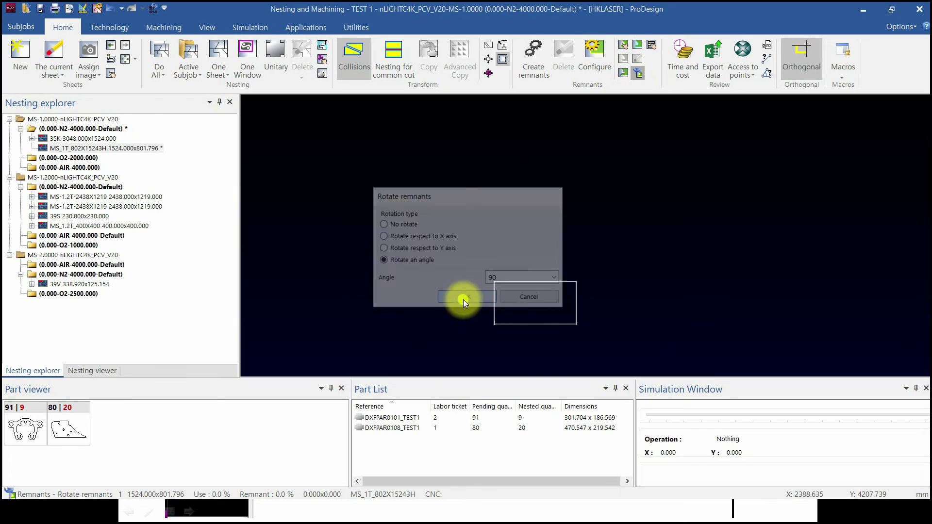
pyautogui.scroll(5, 532, 322)
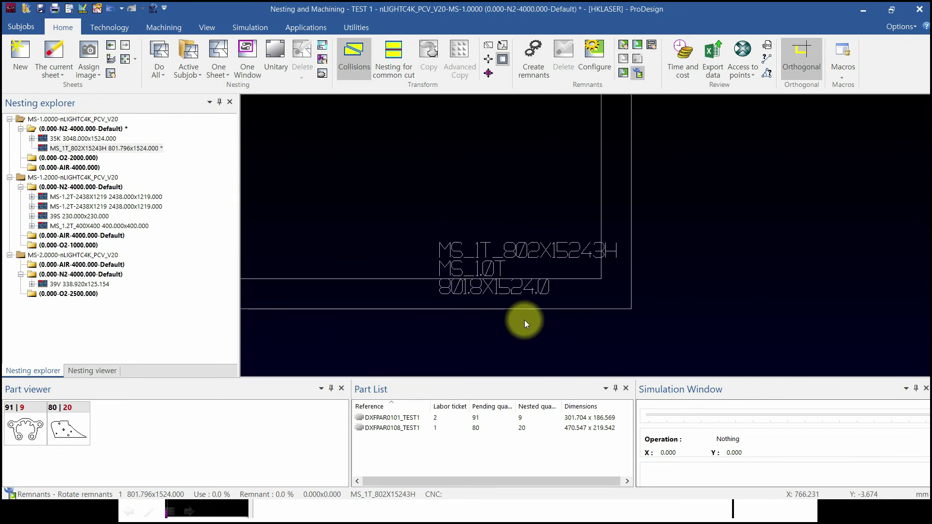
pyautogui.scroll(2, 476, 281)
pyautogui.scroll(-8, 451, 227)
pyautogui.moveTo(440, 203); pyautogui.dragTo(422, 312, button='middle')
pyautogui.scroll(-2, 381, 245)
pyautogui.scroll(1, 365, 263)
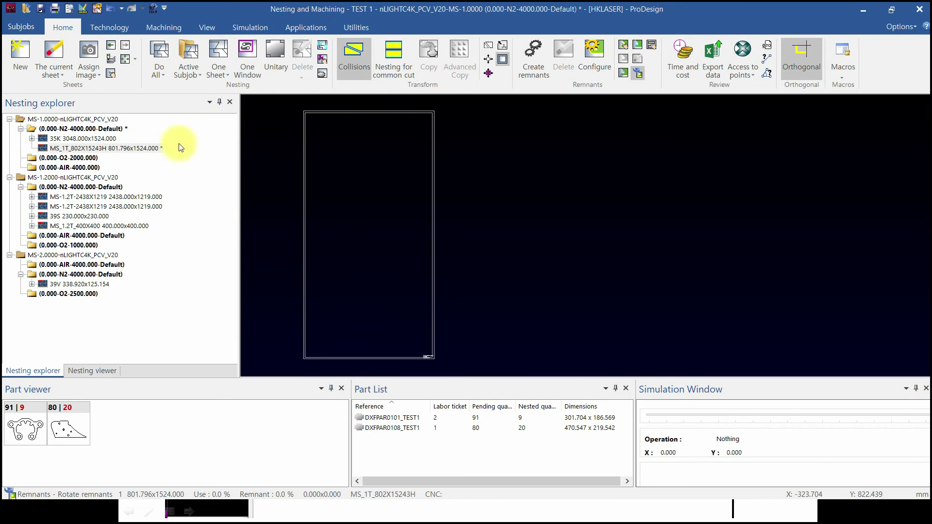
# - Switch to the part drawing environment, saving the nesting modifications, and import the desktop file remain1.dxf
pyautogui.click(85, 10)
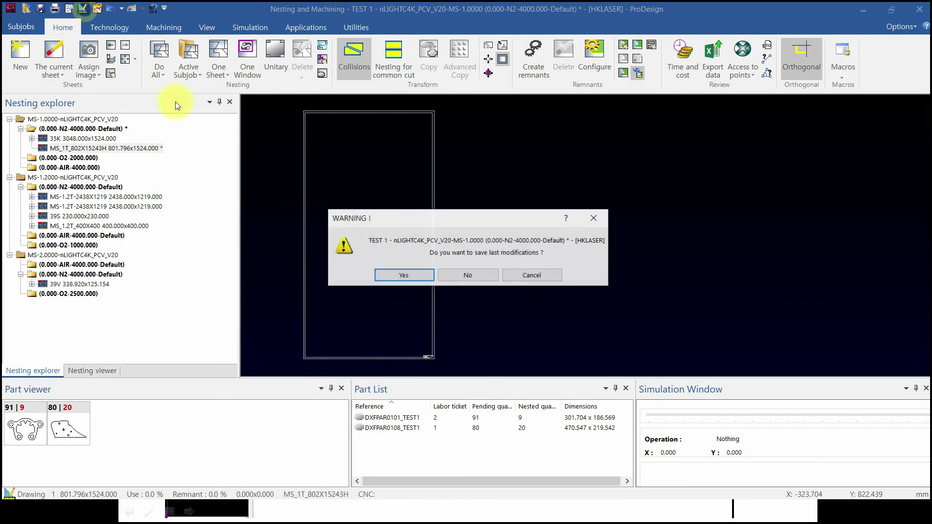
pyautogui.click(406, 270)
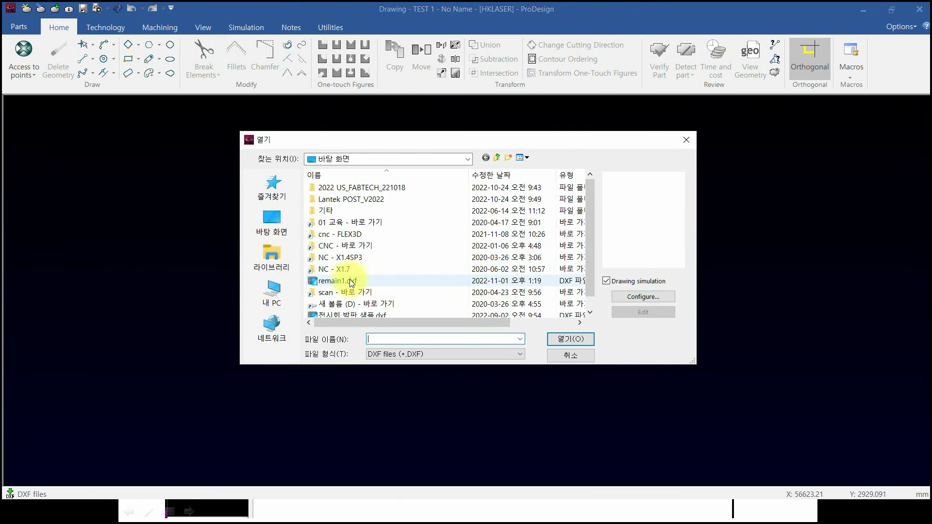
pyautogui.click(350, 280)
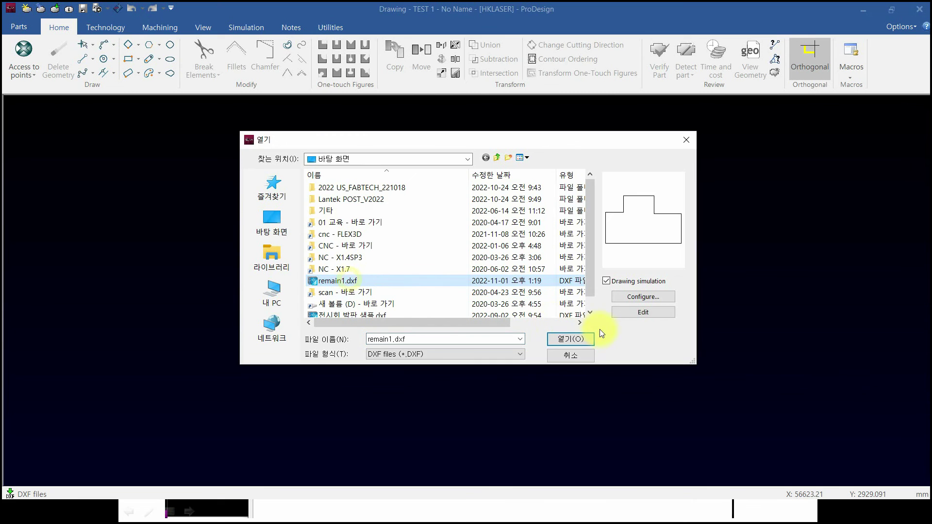
pyautogui.click(577, 341)
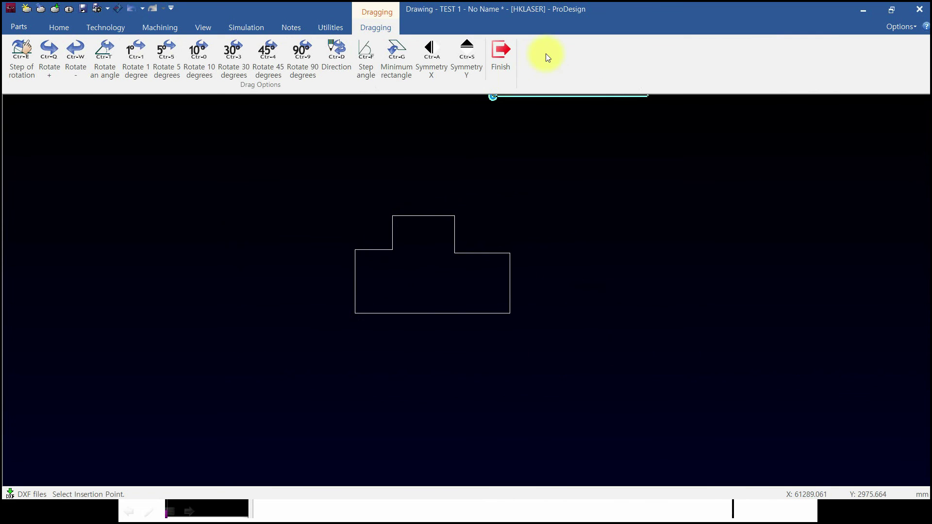
pyautogui.click(499, 57)
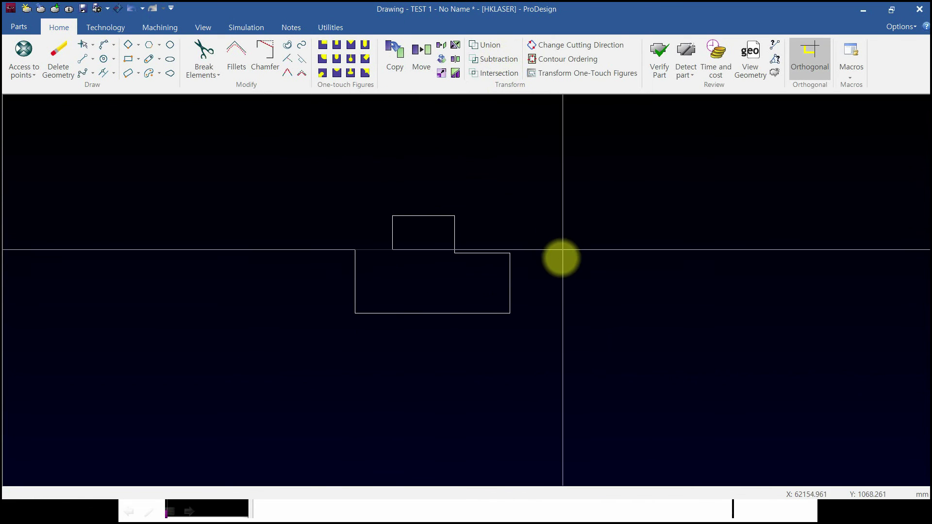
# - Verify the geometry of the whole imported remnant outline using the default verification settings
pyautogui.click(657, 66)
pyautogui.moveTo(323, 171); pyautogui.dragTo(572, 315)
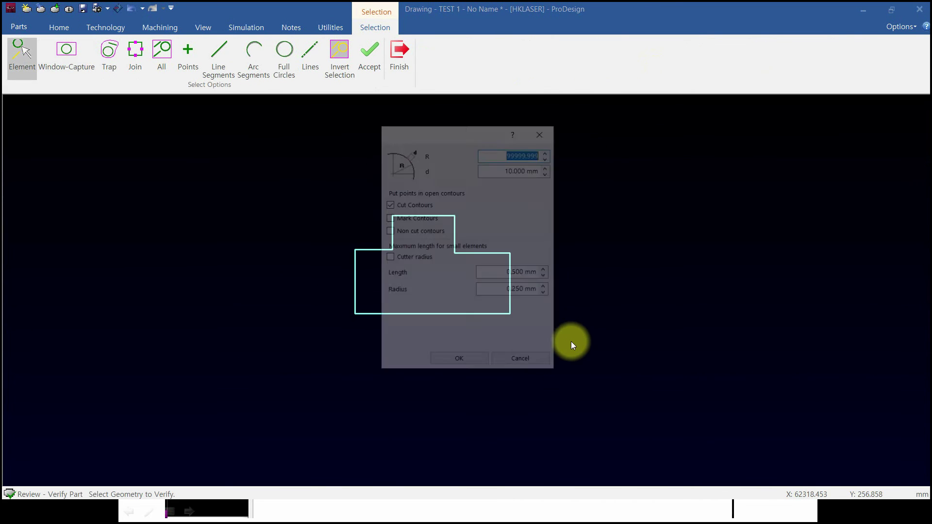
pyautogui.click(475, 361)
pyautogui.click(569, 334)
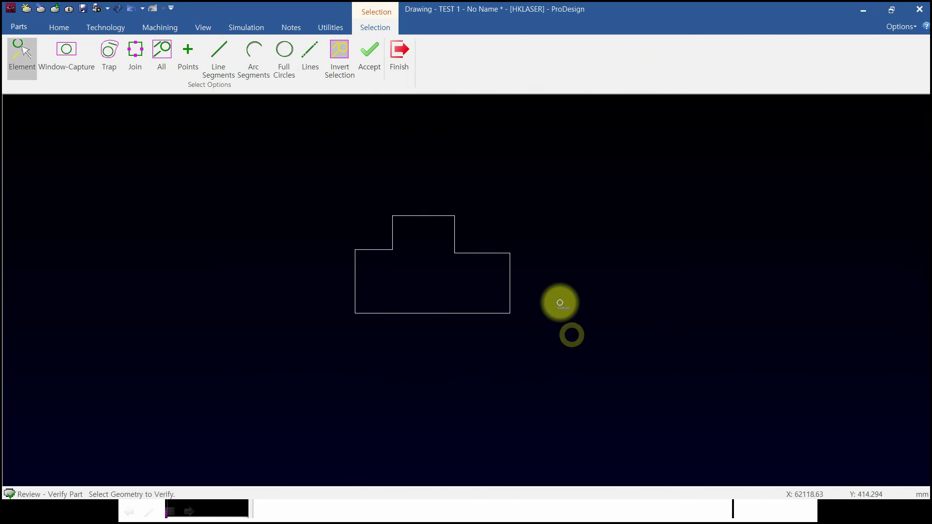
# - Finish the verification and save the imported outline as a new user remnant with reference MS_1T_1928X12193J_T3 in 1 mm MS
pyautogui.click(395, 66)
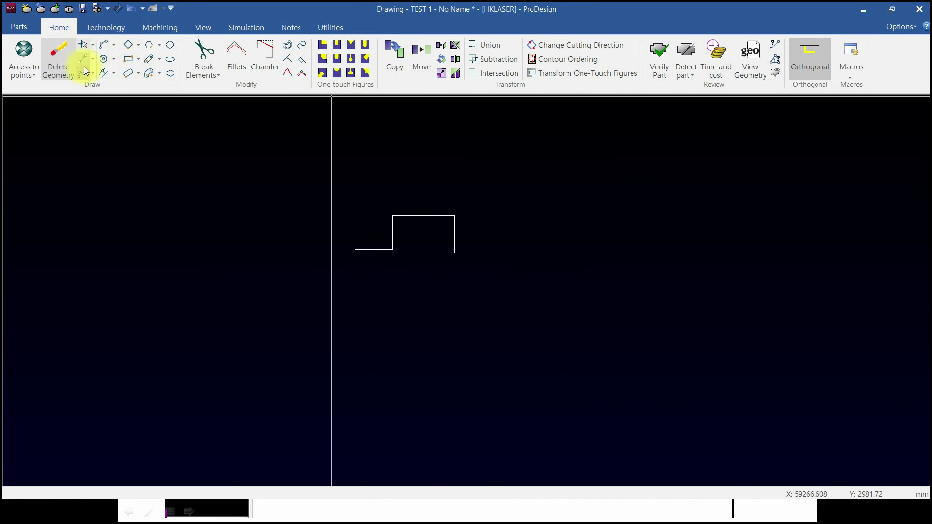
pyautogui.click(24, 28)
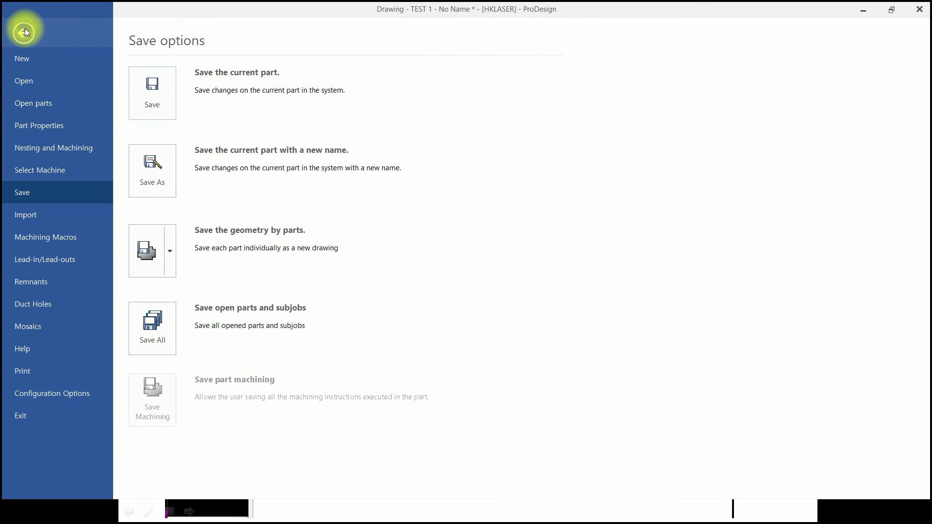
pyautogui.click(34, 287)
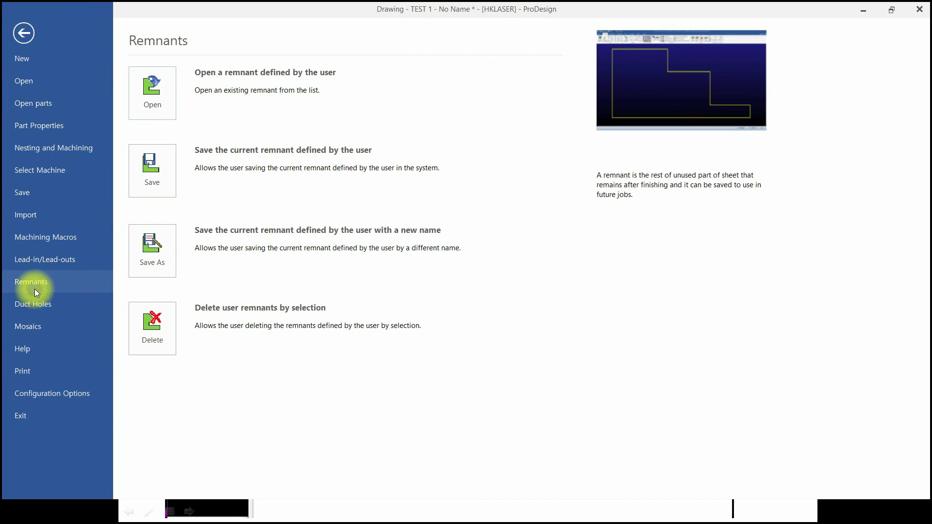
pyautogui.click(137, 261)
pyautogui.click(475, 209)
pyautogui.write('_1T_1928X12193J_T3')
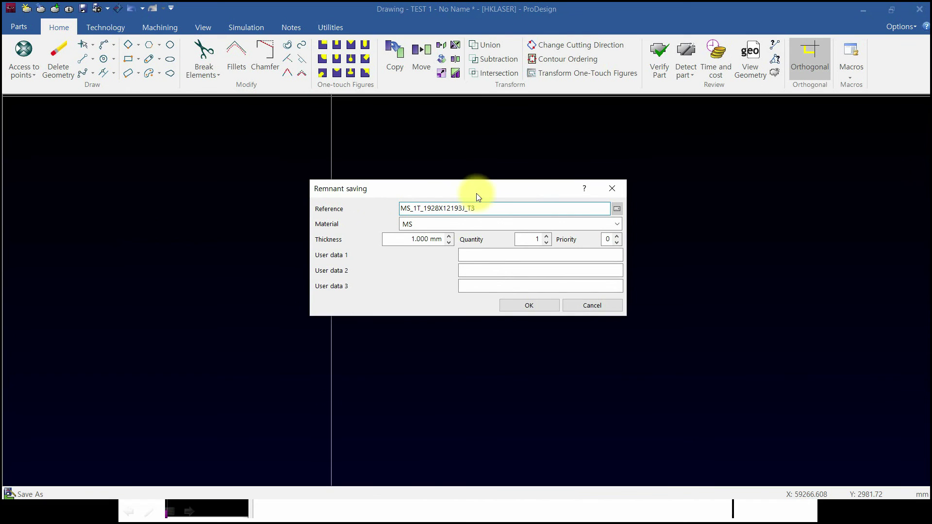
pyautogui.click(528, 302)
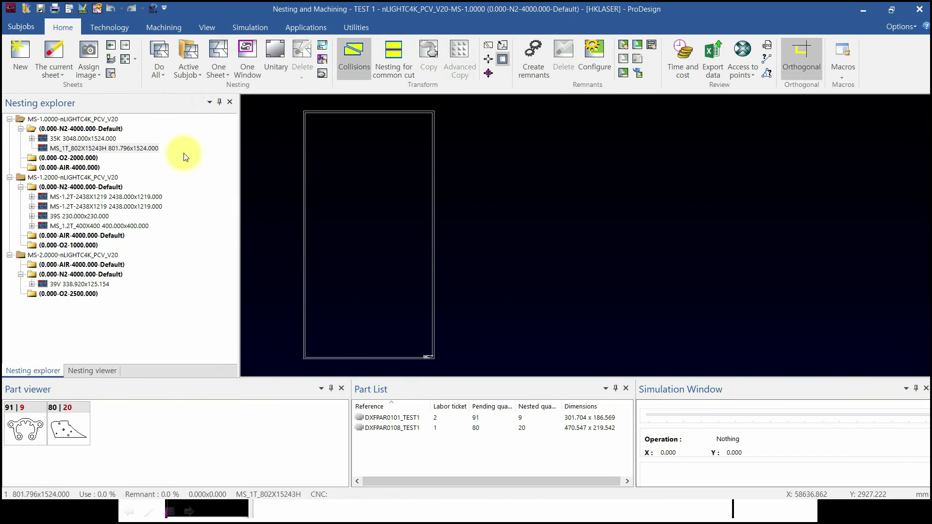
# - Add a new sheet to the 1 mm MS N2-4000 subjob using the saved remnant MS_1T_1928X12193J_T3
pyautogui.click(95, 128)
pyautogui.rightClick(95, 128)
pyautogui.click(130, 134)
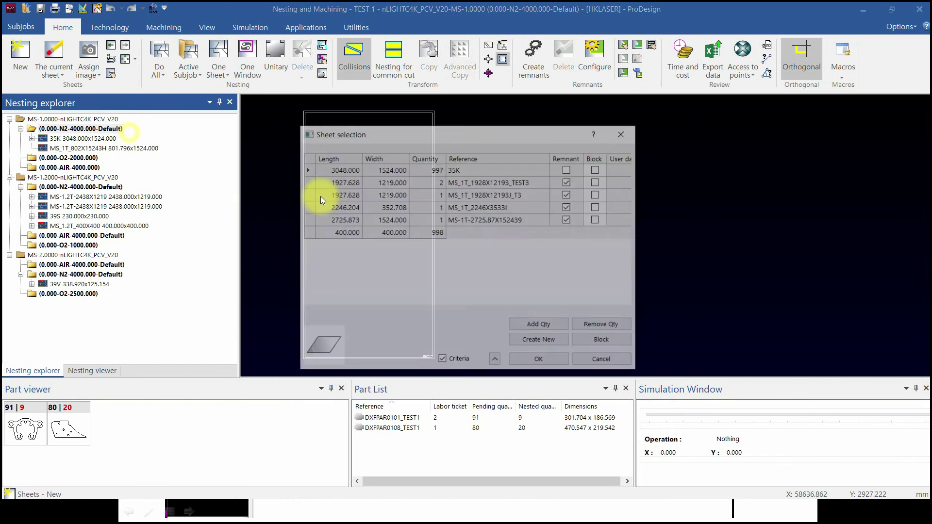
pyautogui.click(521, 196)
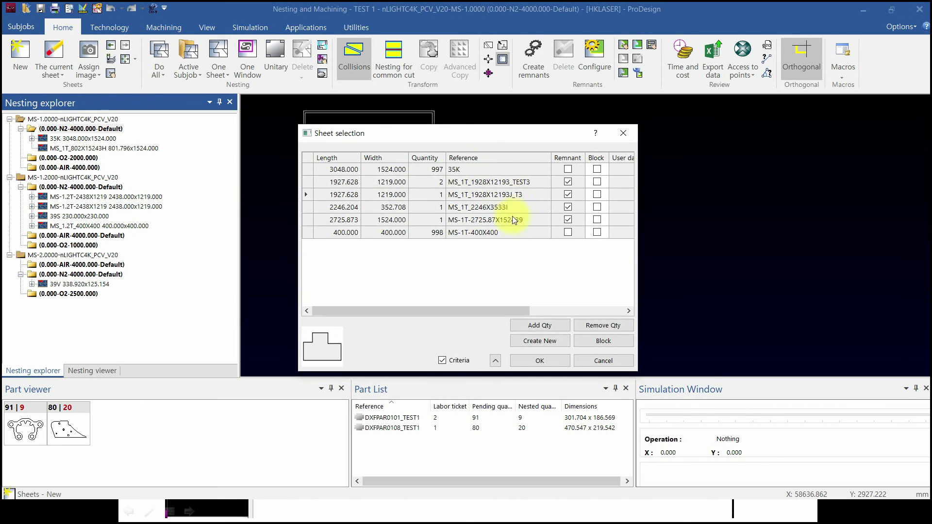
pyautogui.click(541, 361)
# - Place three DXFPAR0108_TEST1 parts stacked upward along the left edge of the remnant sheet's wide lower section
pyautogui.click(85, 426)
pyautogui.click(290, 346)
pyautogui.click(290, 295)
pyautogui.click(291, 243)
# - Rotate the DXFPAR0108_TEST1 part by 180 degrees, nest one against each of the three placed parts, and finish inserting
pyautogui.hotkey('ctrl', '9')
pyautogui.hotkey('ctrl', '9')
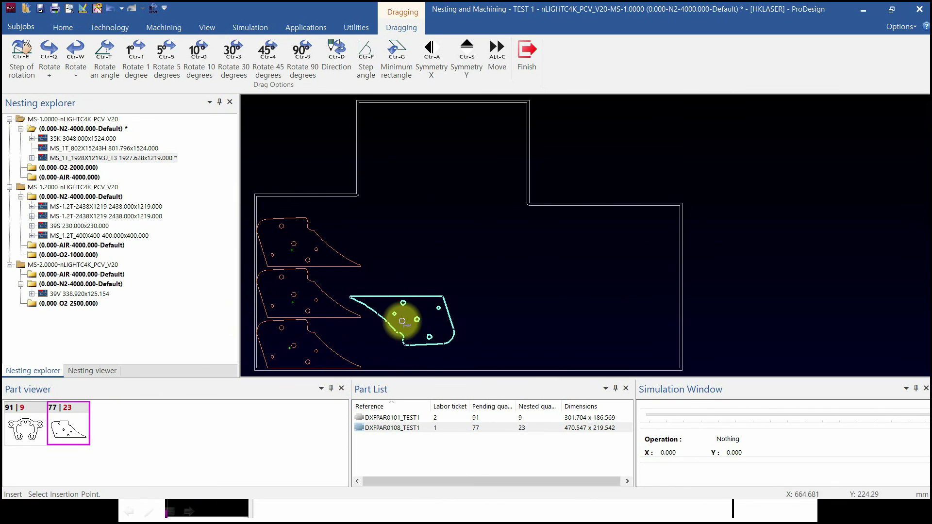
pyautogui.click(358, 349)
pyautogui.click(359, 299)
pyautogui.click(356, 248)
pyautogui.click(526, 56)
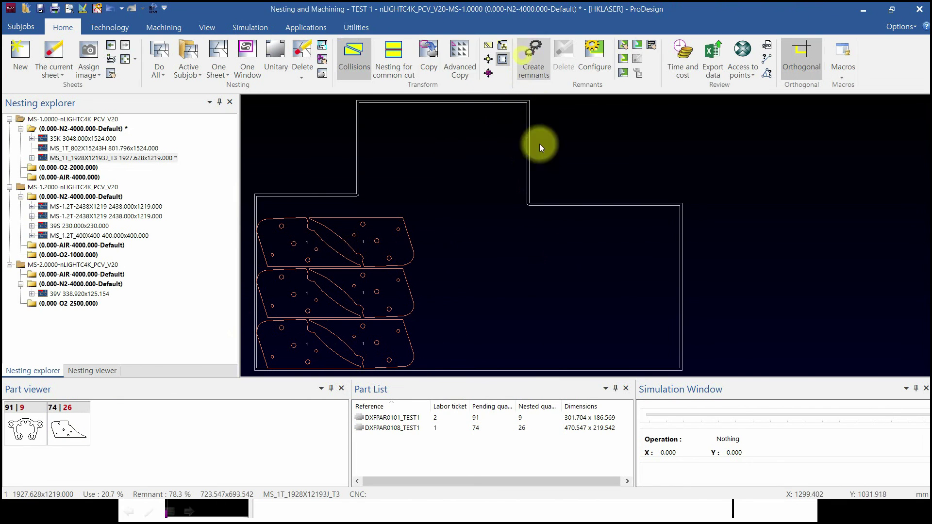
# - Copy the uppermost interlocked pair of parts twice into the remnant sheet's narrower upper section, one above the other
pyautogui.click(439, 53)
pyautogui.click(271, 249)
pyautogui.click(439, 193)
pyautogui.click(440, 142)
pyautogui.click(525, 69)
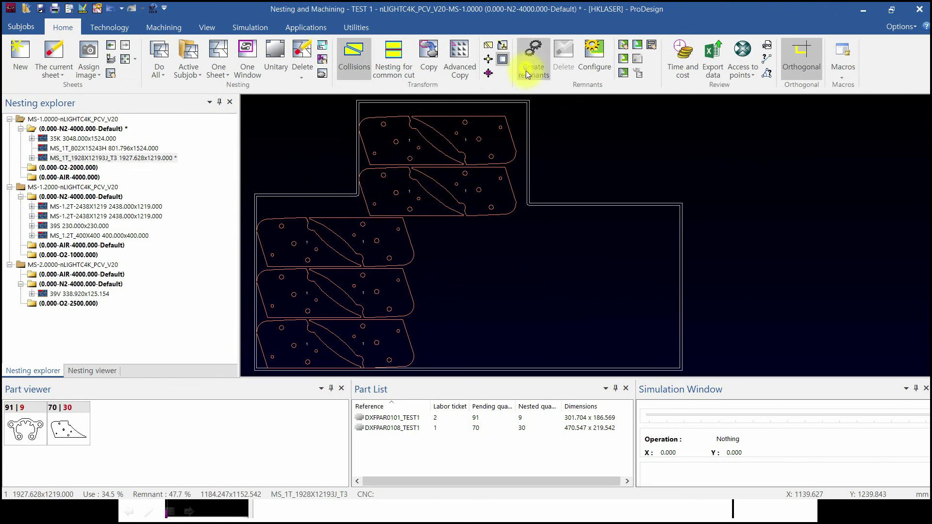